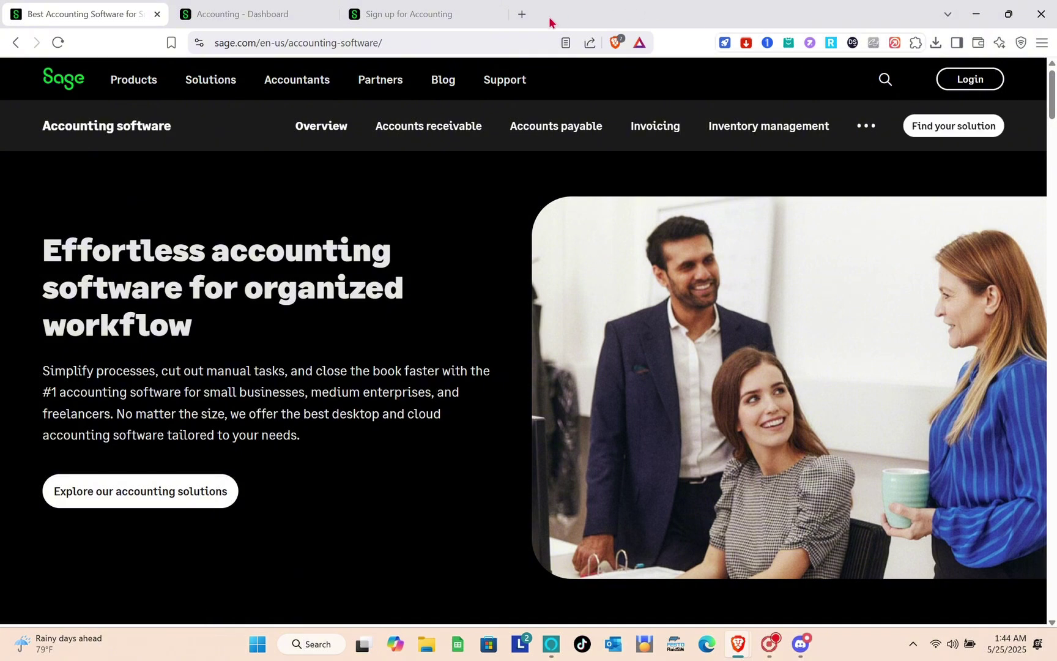
Switch to the 'Sign up for Accounting' tab to show the blank sign-up form.
{"action": "left_click", "coordinate": [449, 10]}
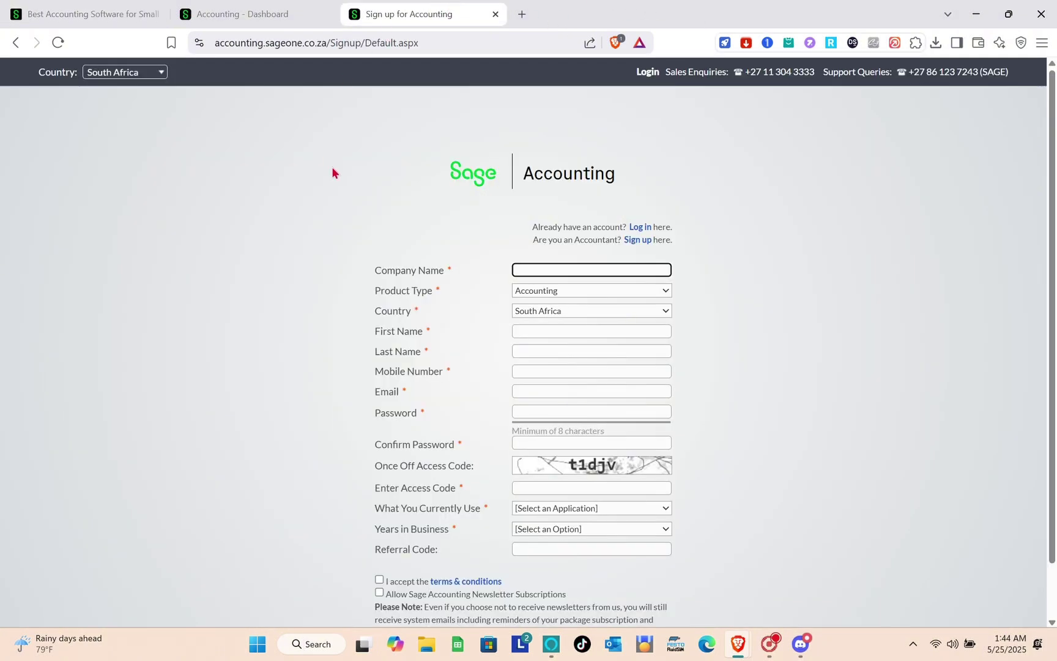
Select the sign-up page's web address, deselect it, and scroll down the page.
{"action": "left_click", "coordinate": [443, 42]}
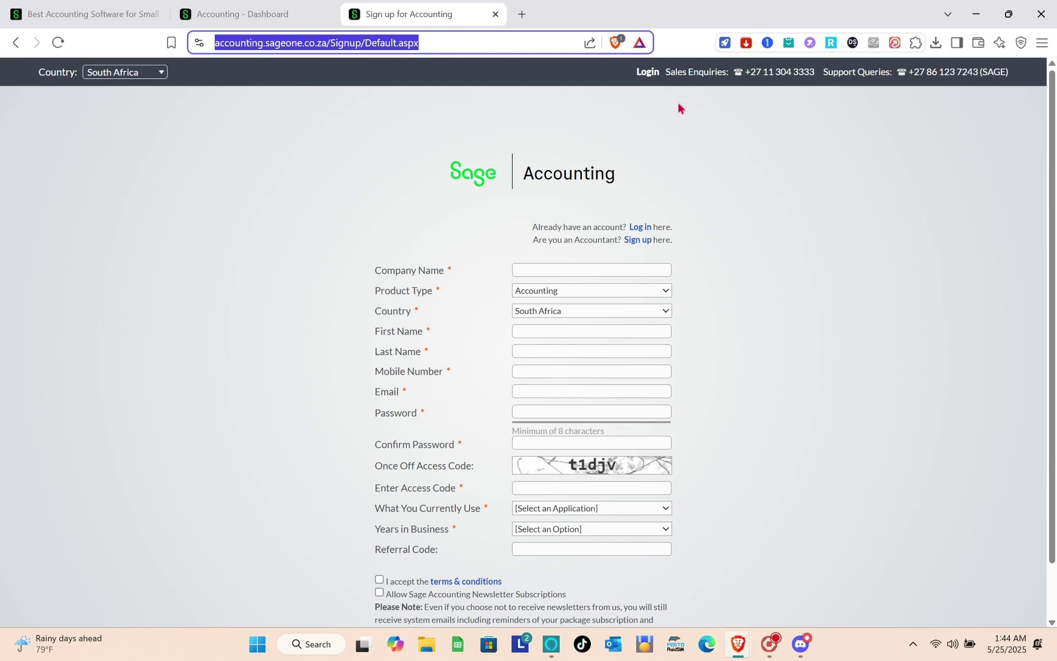
{"action": "left_click", "coordinate": [784, 206]}
{"action": "scroll", "coordinate": [630, 343], "scroll_direction": "down", "scroll_amount": 1}
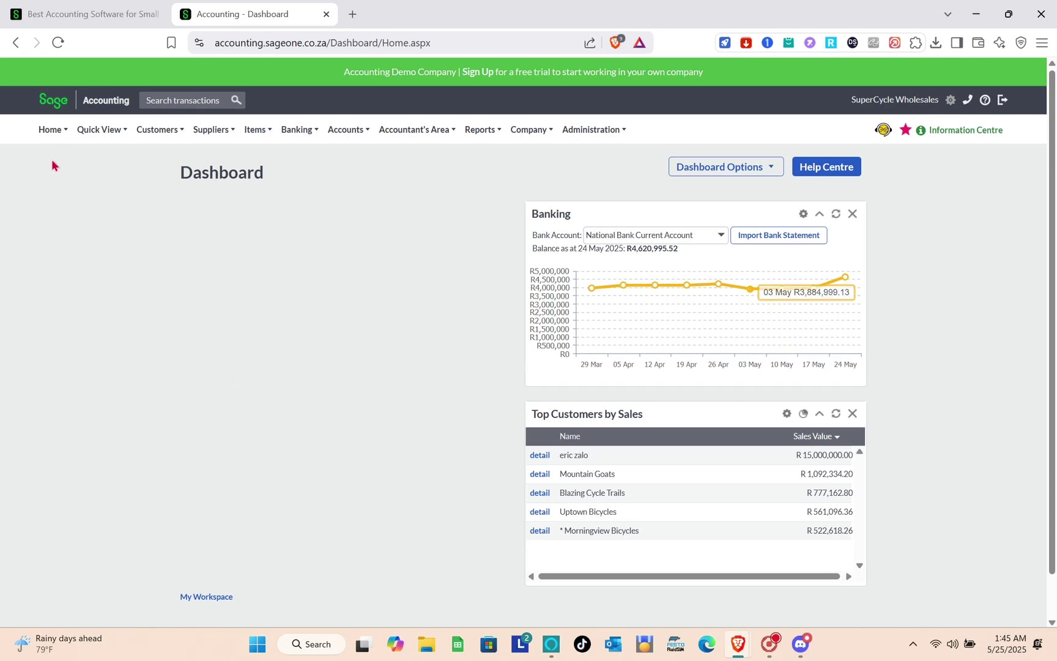
{"action": "mouse_move", "coordinate": [98, 139]}
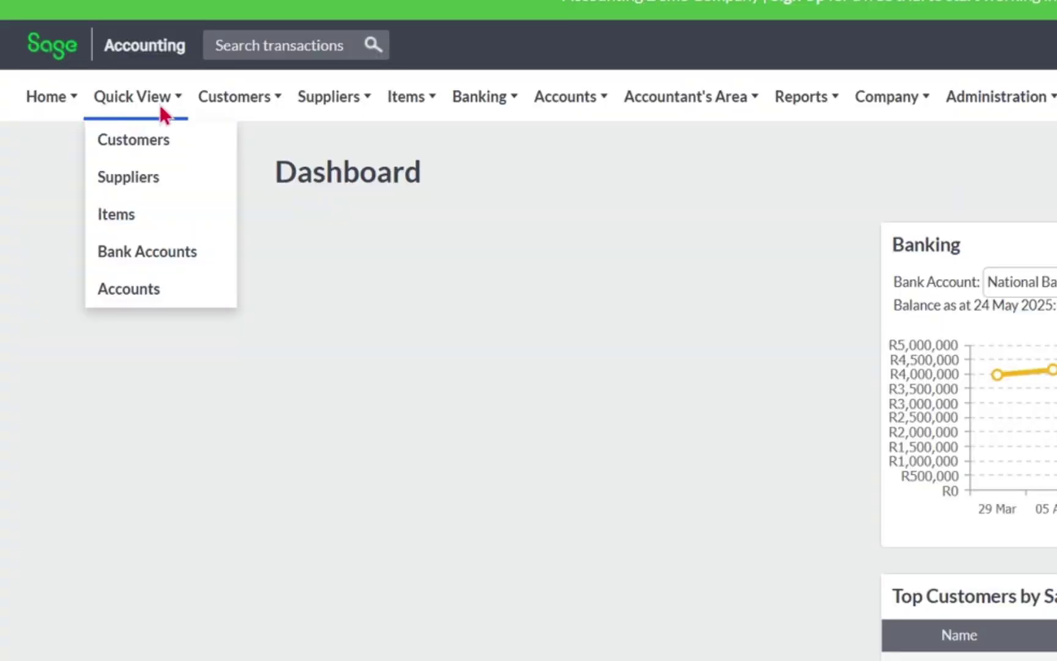
{"action": "mouse_move", "coordinate": [210, 126]}
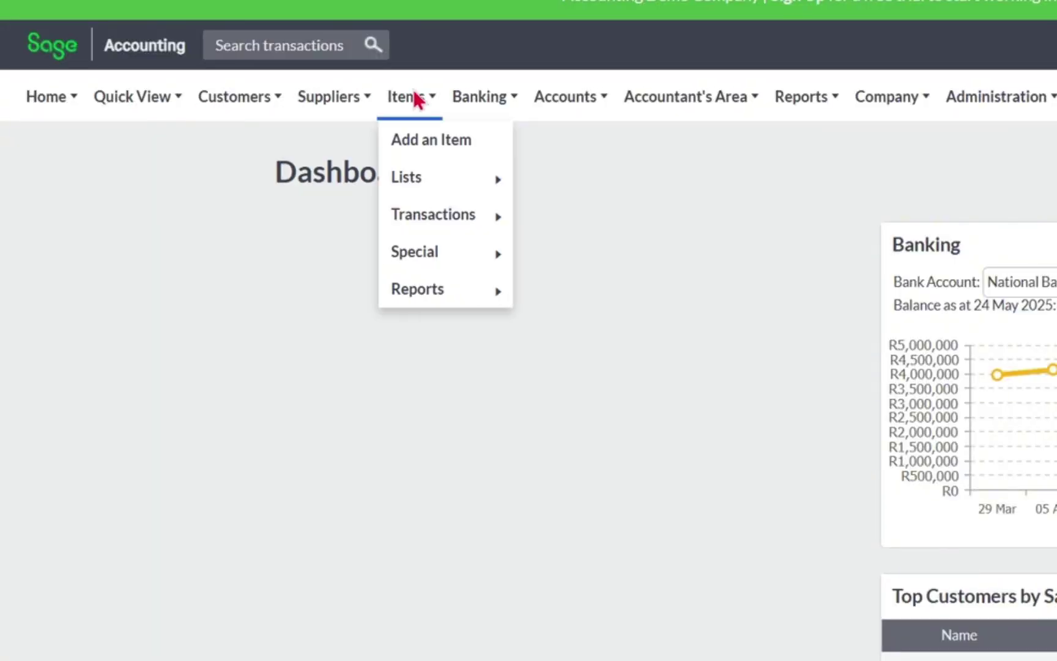
{"action": "mouse_move", "coordinate": [726, 116]}
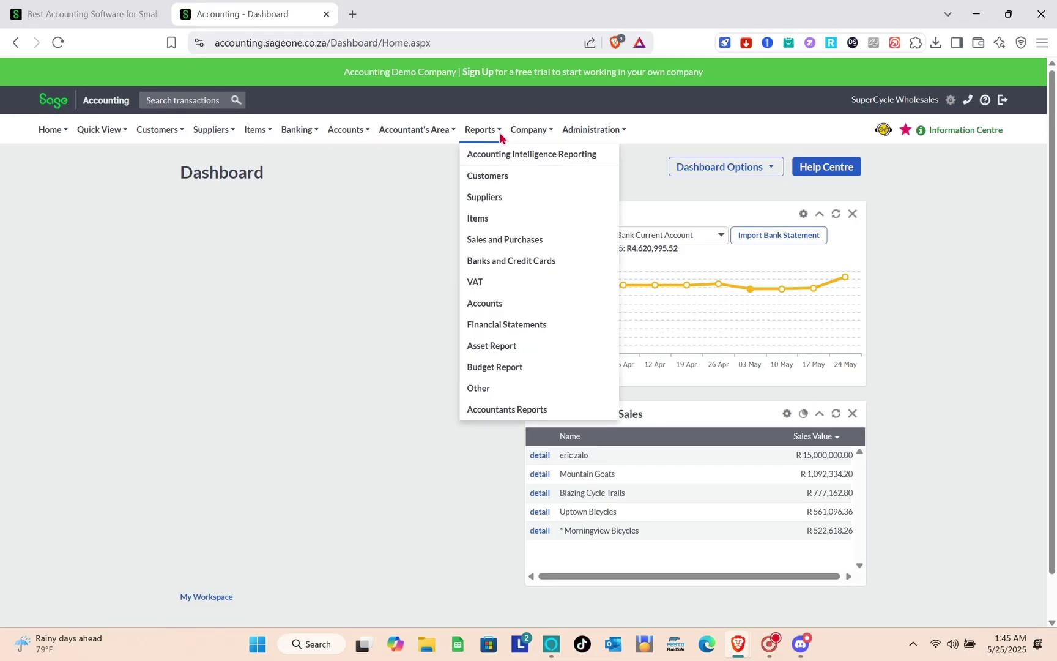
{"action": "mouse_move", "coordinate": [62, 142]}
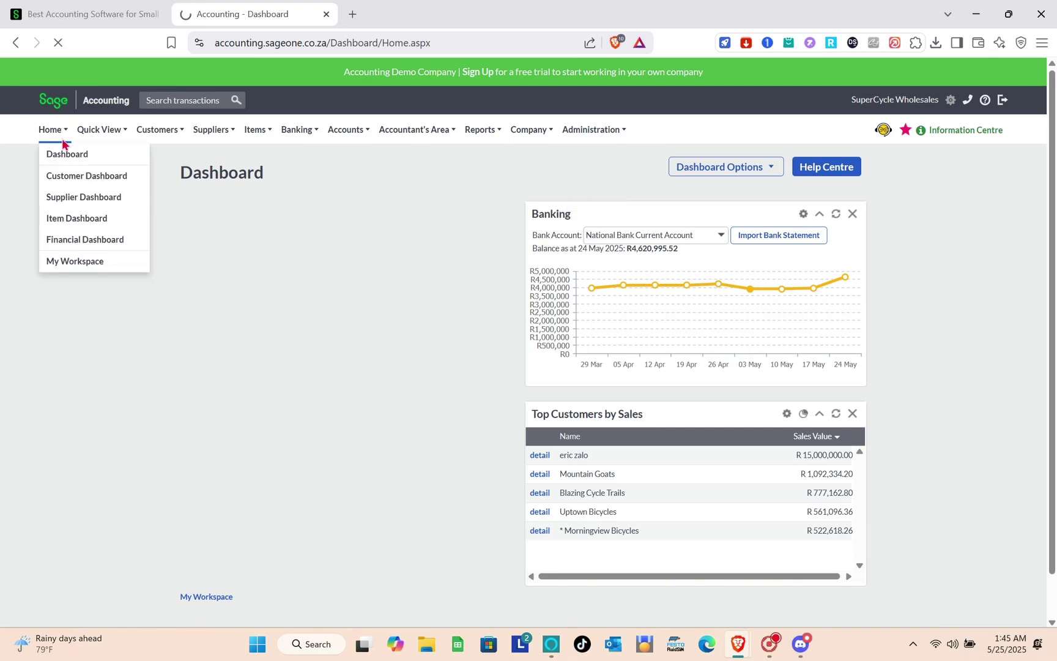
{"action": "left_click", "coordinate": [72, 155]}
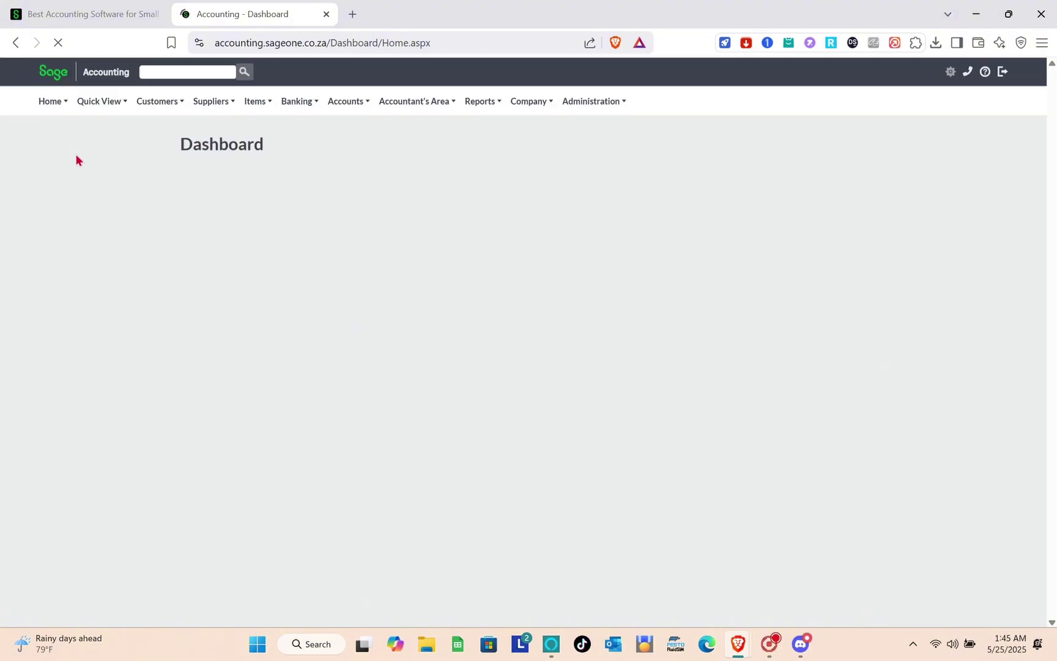
{"action": "scroll", "coordinate": [632, 419], "scroll_direction": "down", "scroll_amount": 2}
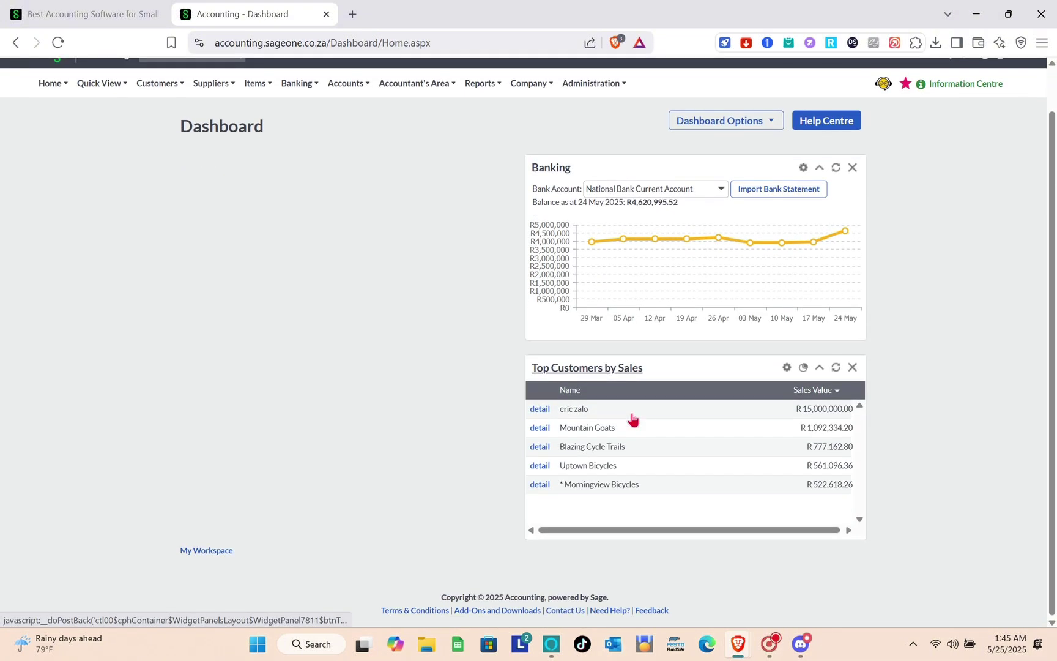
{"action": "scroll", "coordinate": [633, 416], "scroll_direction": "up", "scroll_amount": 2}
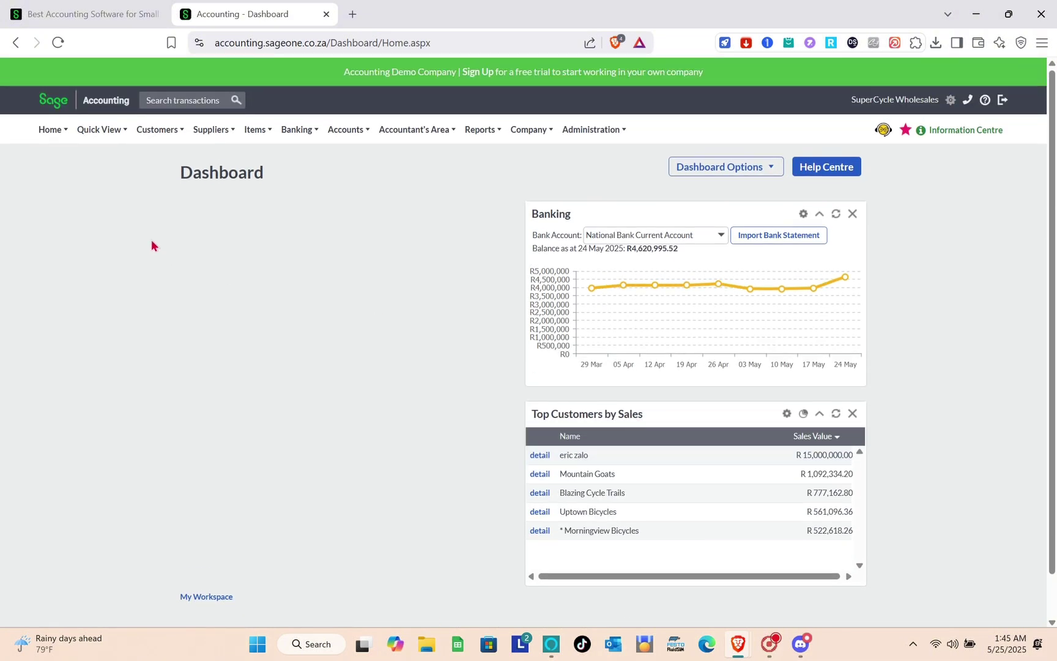
{"action": "mouse_move", "coordinate": [109, 135]}
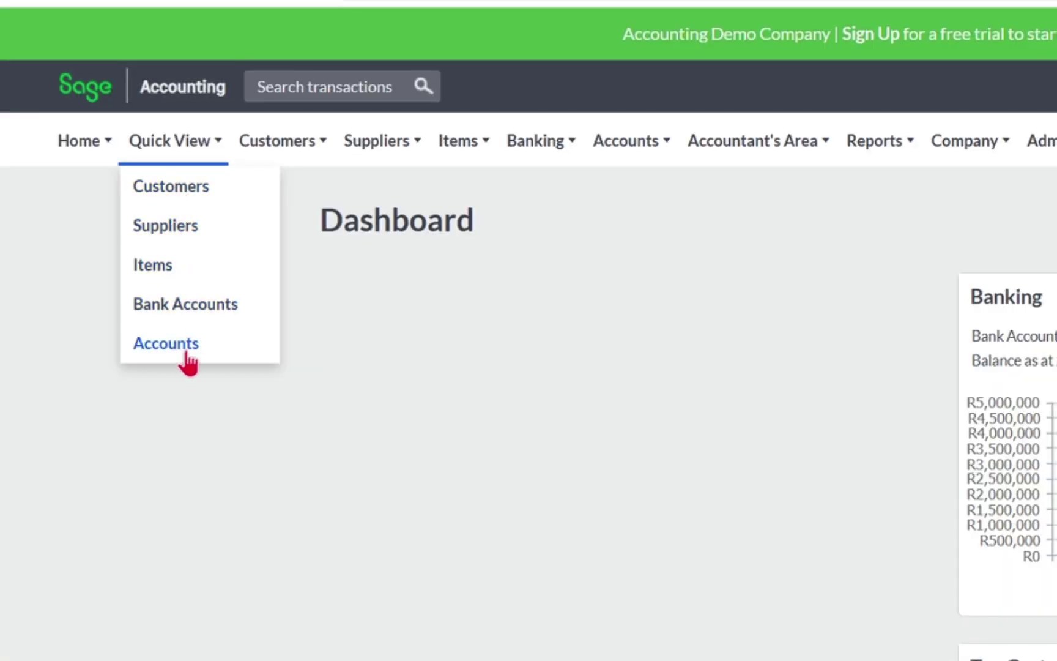
{"action": "left_click", "coordinate": [175, 187]}
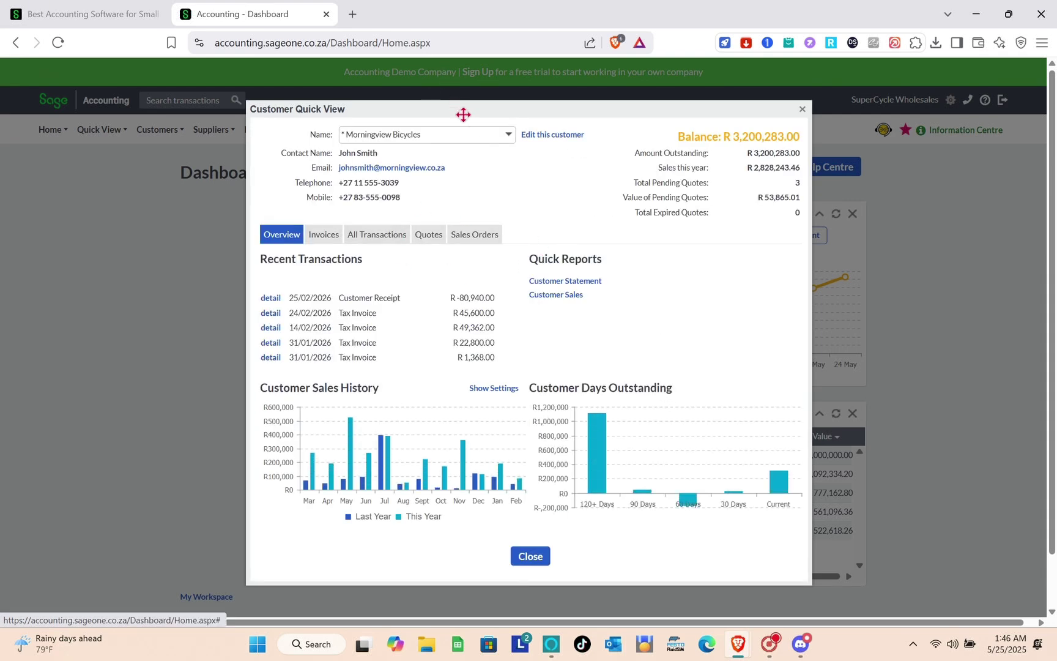
{"action": "left_click", "coordinate": [480, 135]}
{"action": "left_click", "coordinate": [507, 137]}
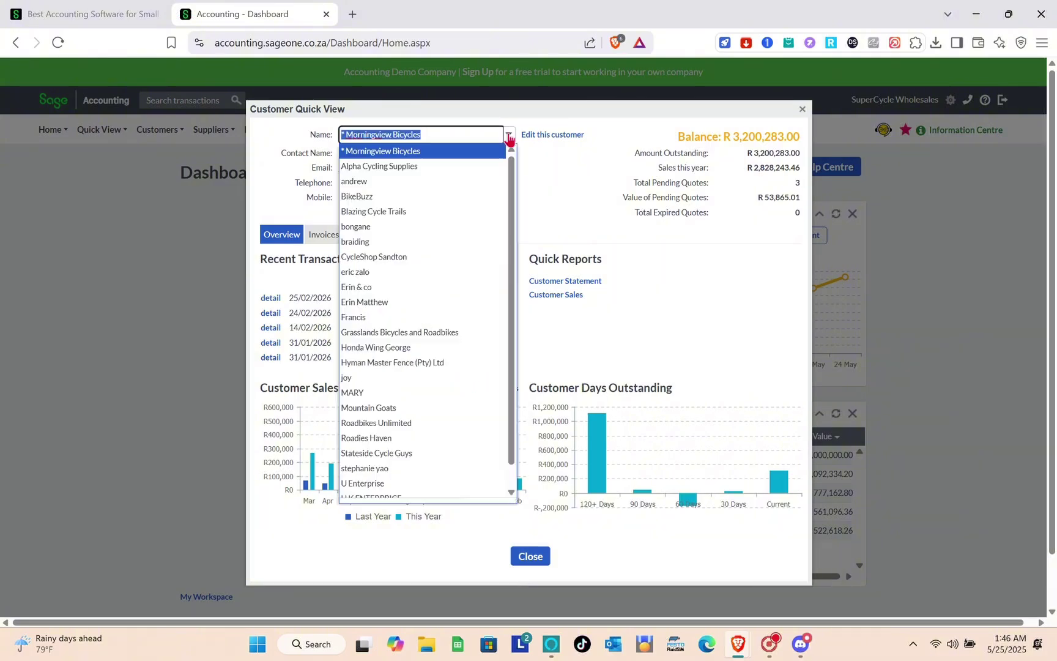
{"action": "left_click", "coordinate": [508, 135]}
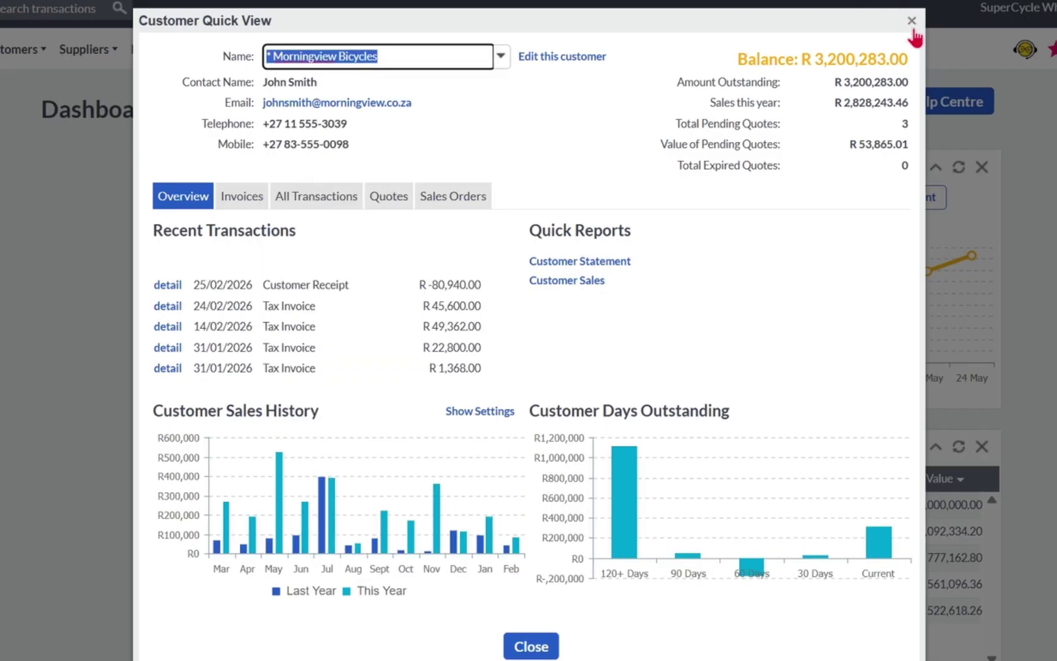
{"action": "left_click", "coordinate": [911, 21]}
{"action": "mouse_move", "coordinate": [157, 130]}
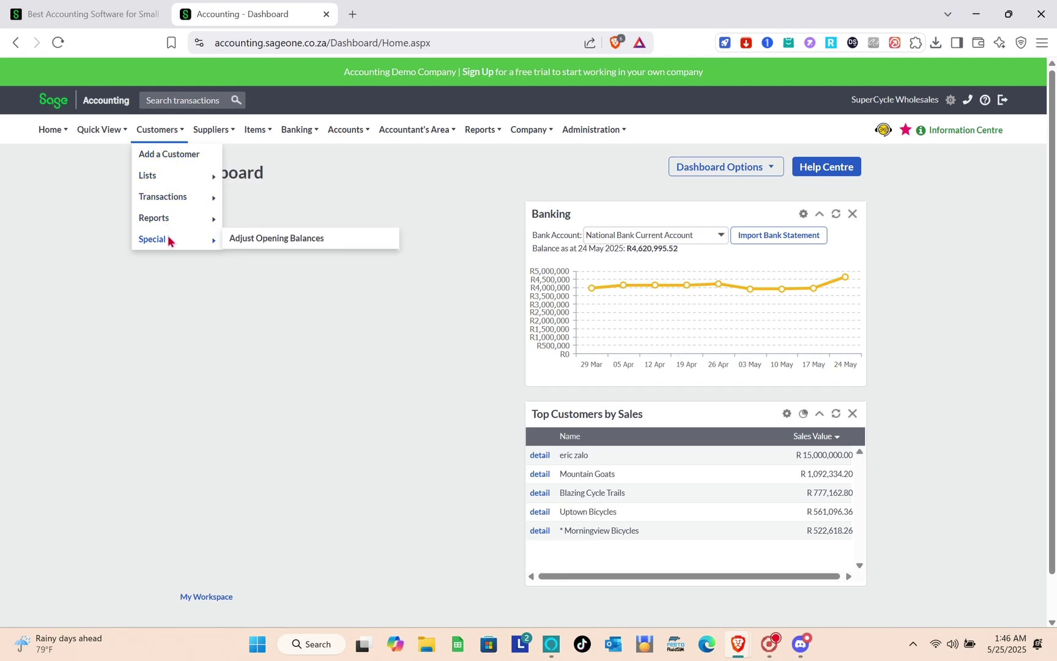
Start a new customer, scroll through the blank form, and try saving it empty.
{"action": "left_click", "coordinate": [180, 166]}
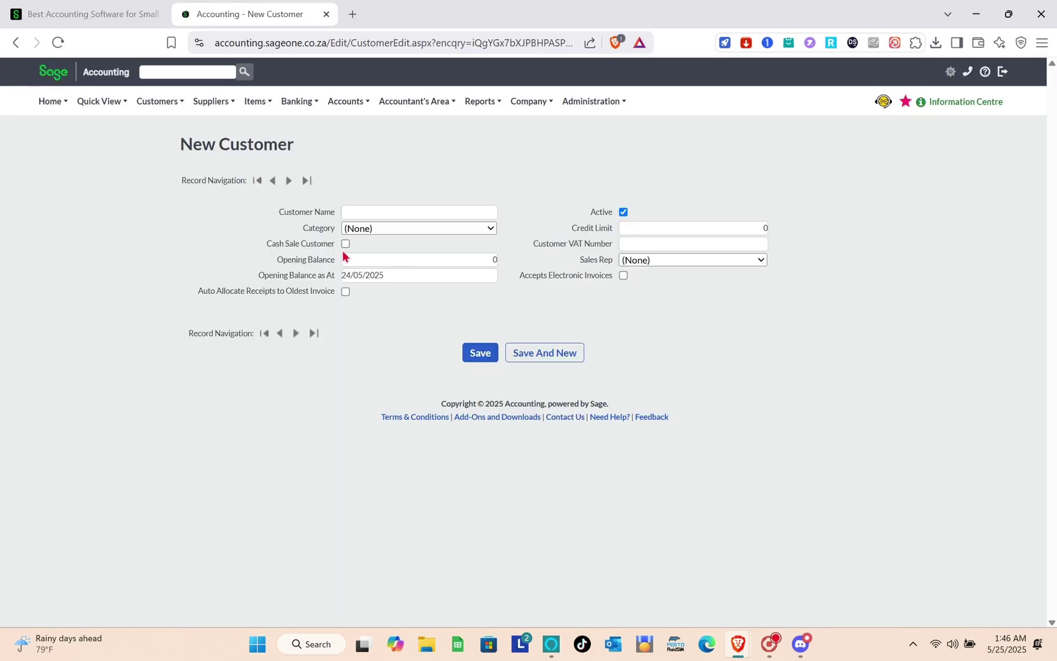
{"action": "scroll", "coordinate": [395, 424], "scroll_direction": "down", "scroll_amount": 3}
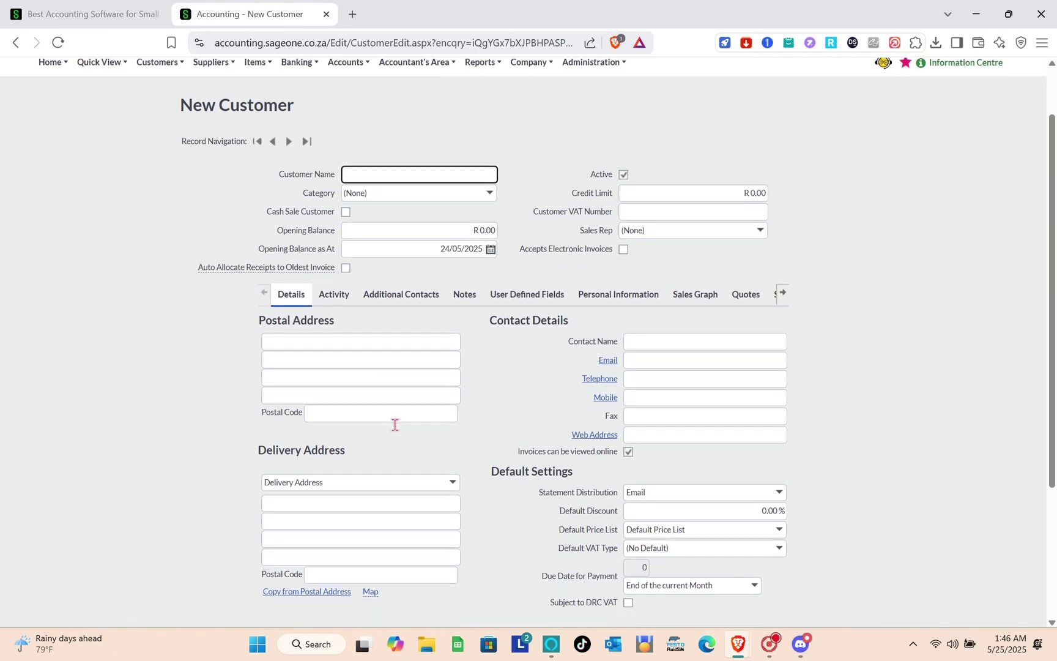
{"action": "scroll", "coordinate": [395, 425], "scroll_direction": "down", "scroll_amount": 2}
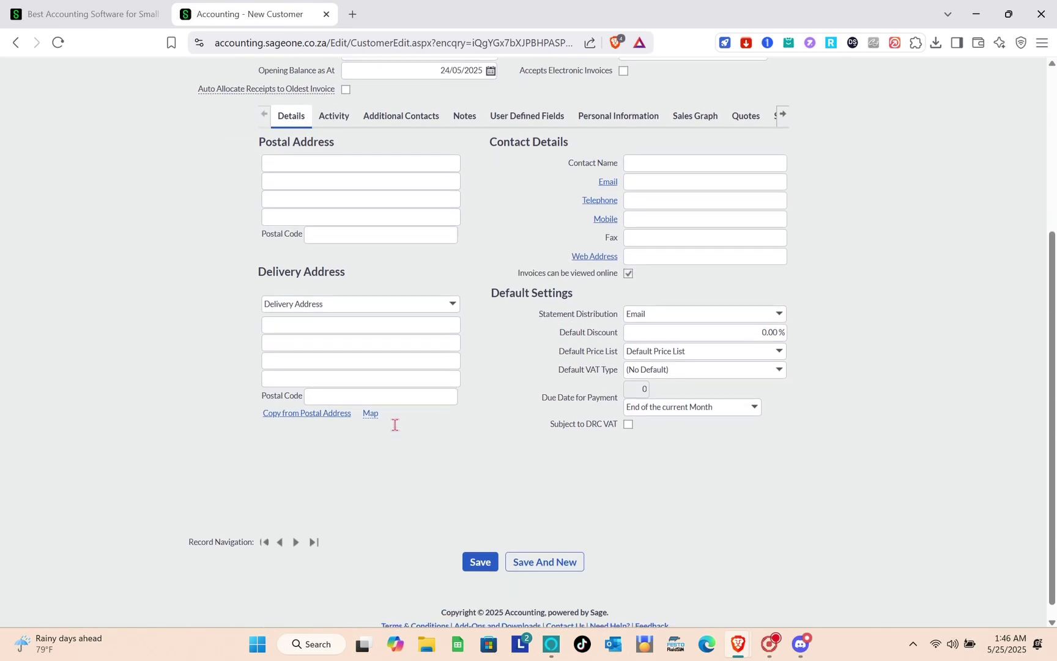
{"action": "scroll", "coordinate": [395, 425], "scroll_direction": "up", "scroll_amount": 4}
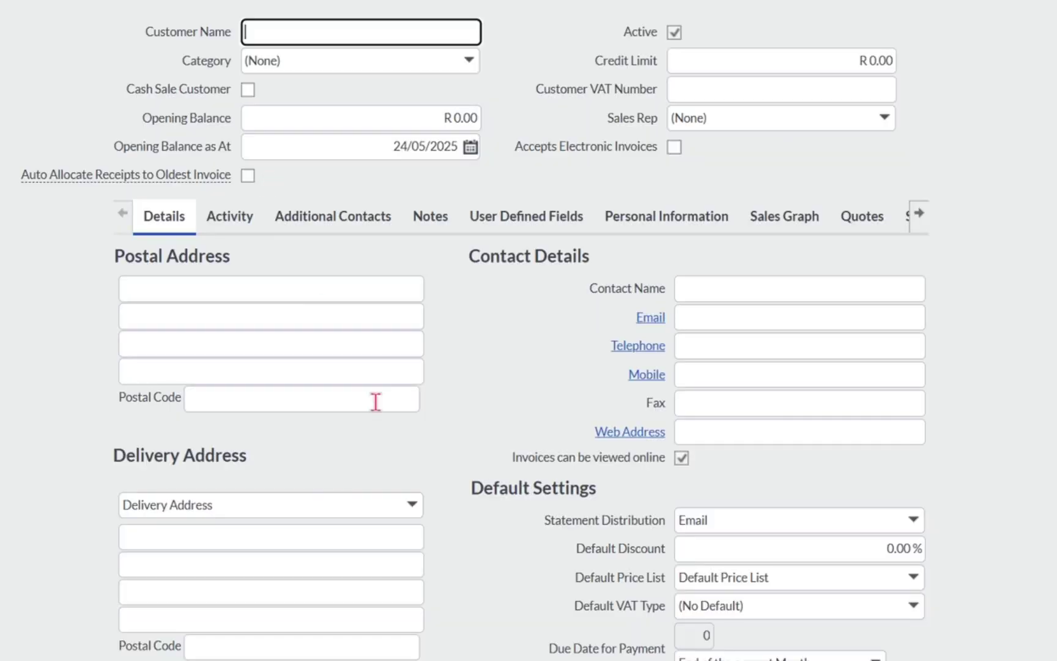
{"action": "scroll", "coordinate": [388, 423], "scroll_direction": "down", "scroll_amount": 2}
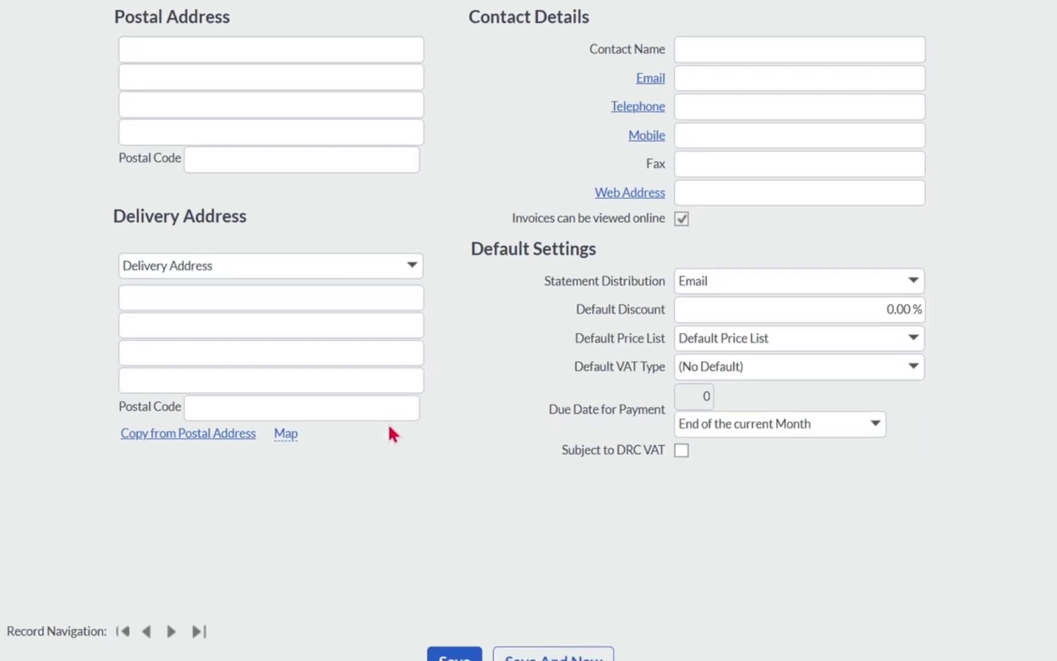
{"action": "scroll", "coordinate": [388, 423], "scroll_direction": "down", "scroll_amount": 2}
{"action": "left_click", "coordinate": [454, 569]}
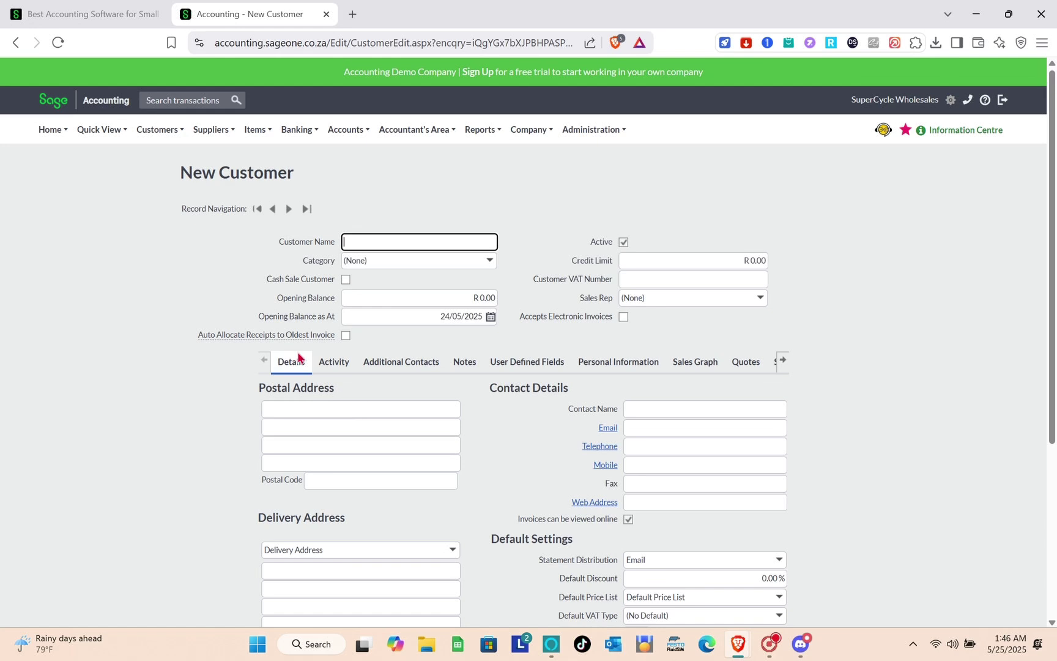
{"action": "left_click", "coordinate": [176, 133]}
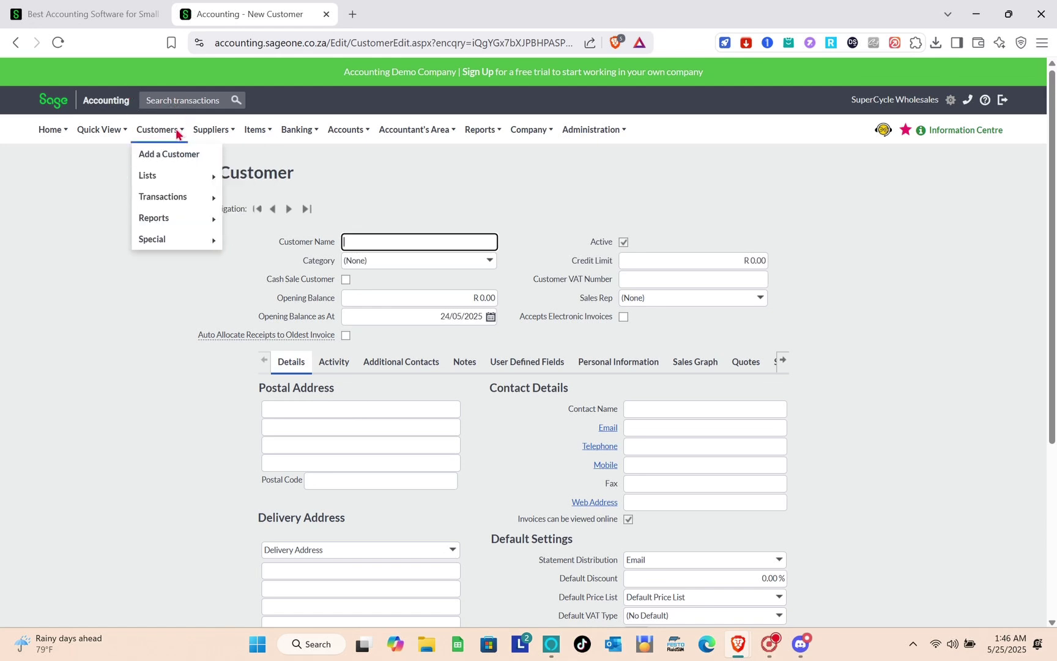
Open Customers > Lists > List of Customers and scroll through the customers' balances and contacts.
{"action": "mouse_move", "coordinate": [175, 178]}
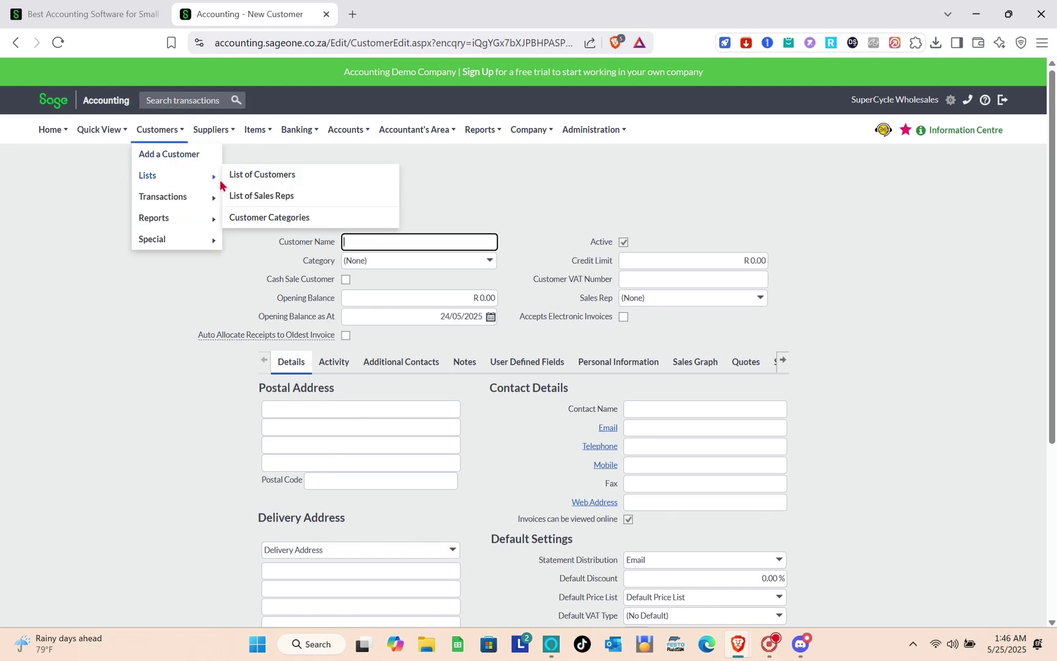
{"action": "left_click", "coordinate": [243, 180]}
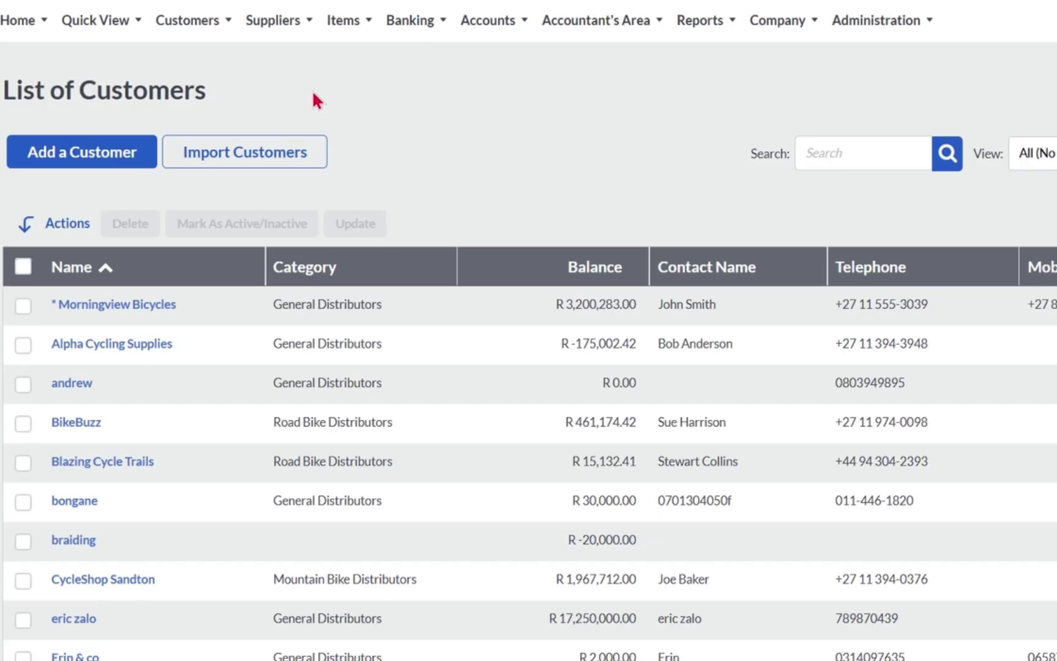
{"action": "scroll", "coordinate": [606, 416], "scroll_direction": "down", "scroll_amount": 3}
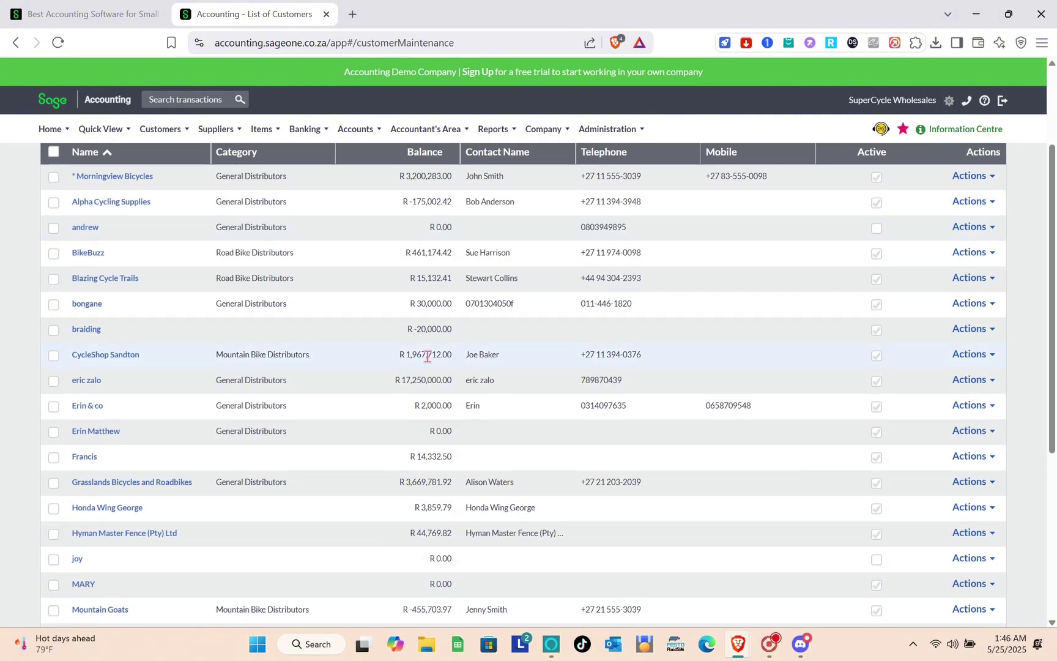
{"action": "scroll", "coordinate": [427, 356], "scroll_direction": "down", "scroll_amount": 3}
{"action": "scroll", "coordinate": [427, 357], "scroll_direction": "up", "scroll_amount": 6}
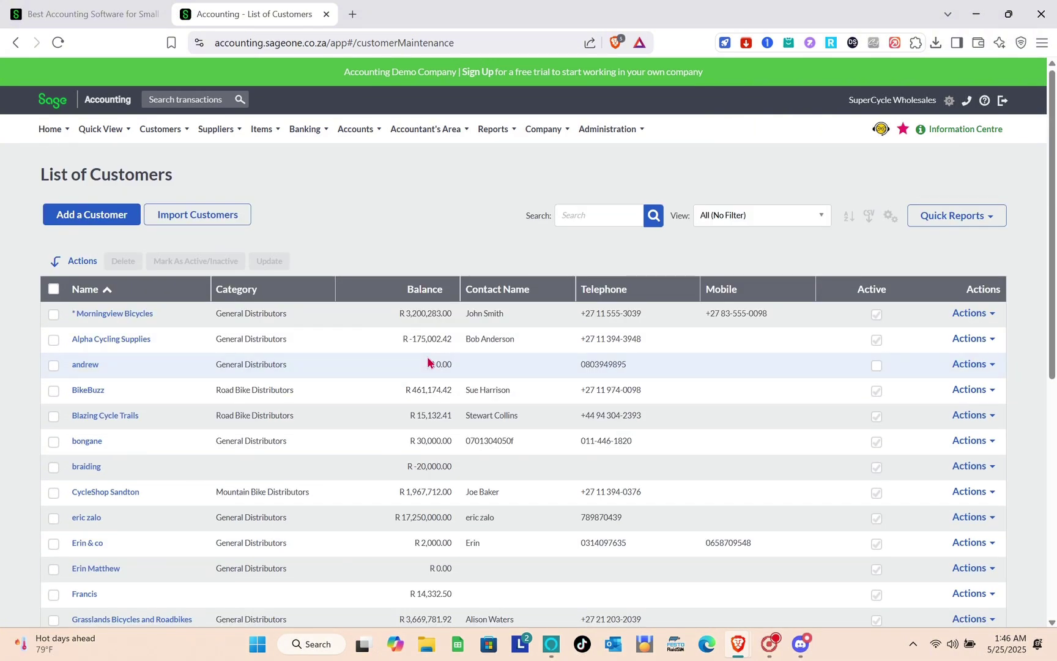
Open a blank New Supplier form and scroll through its fields.
{"action": "mouse_move", "coordinate": [216, 128]}
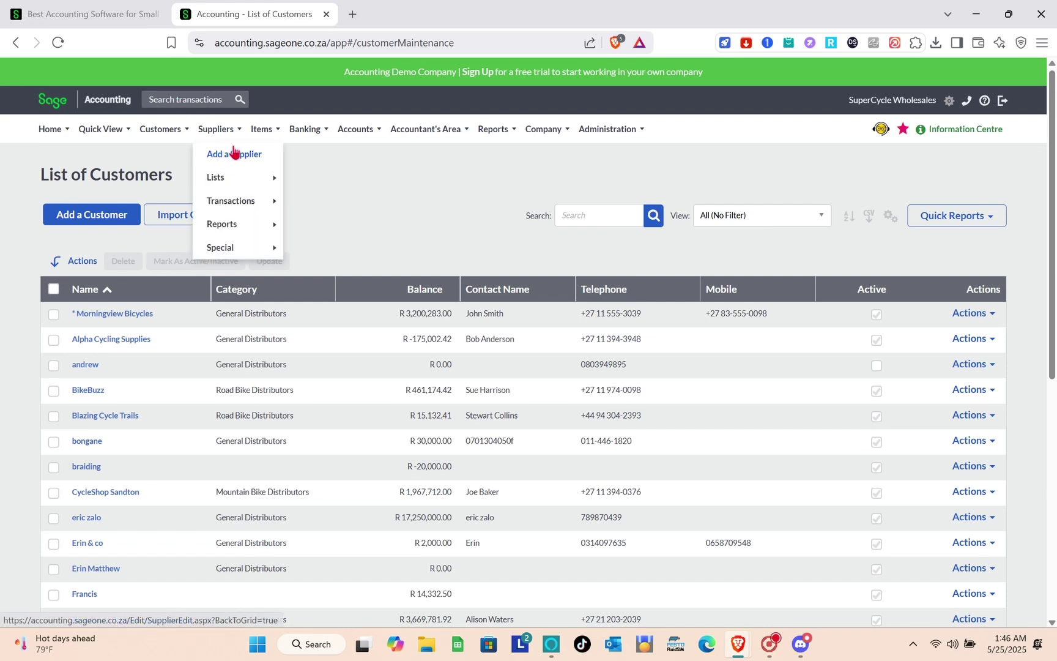
{"action": "left_click", "coordinate": [235, 159]}
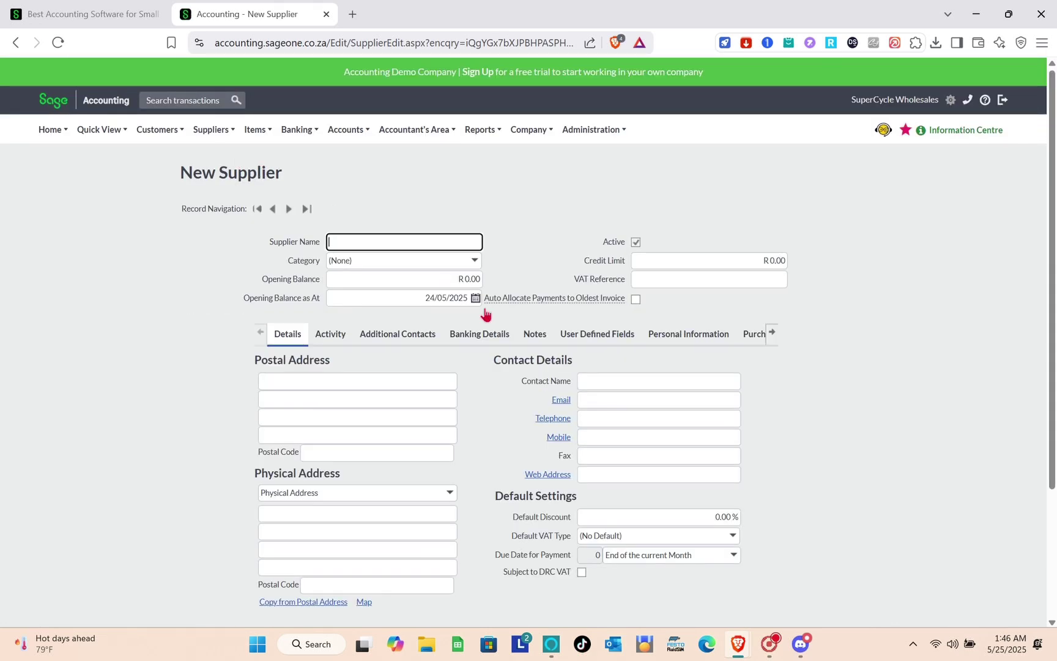
{"action": "scroll", "coordinate": [499, 342], "scroll_direction": "down", "scroll_amount": 2}
{"action": "scroll", "coordinate": [490, 502], "scroll_direction": "down", "scroll_amount": 3}
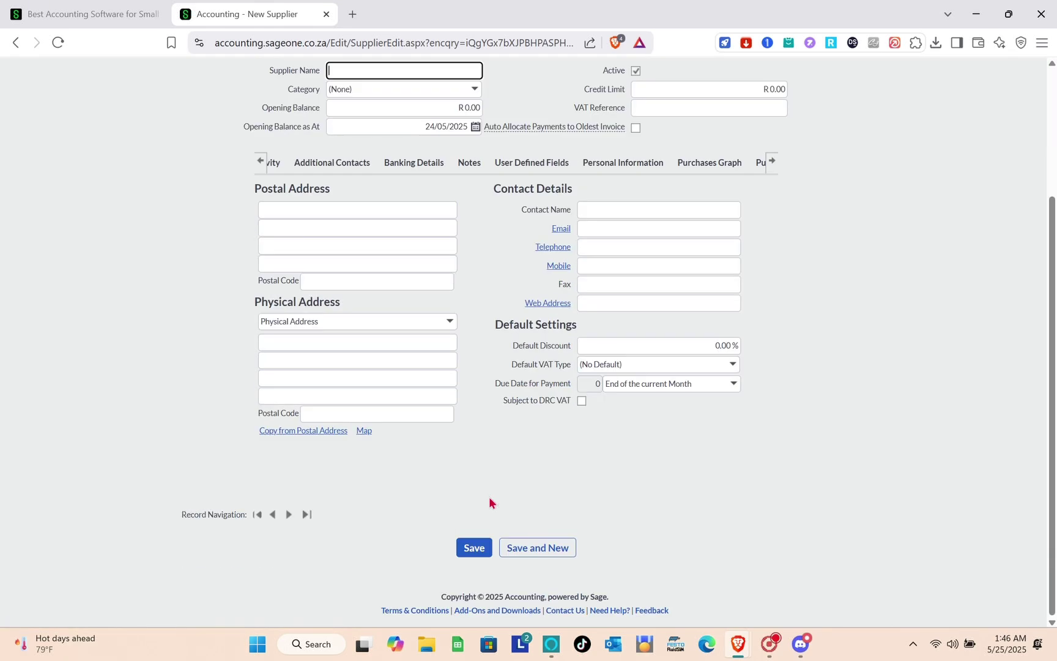
{"action": "scroll", "coordinate": [489, 501], "scroll_direction": "up", "scroll_amount": 3}
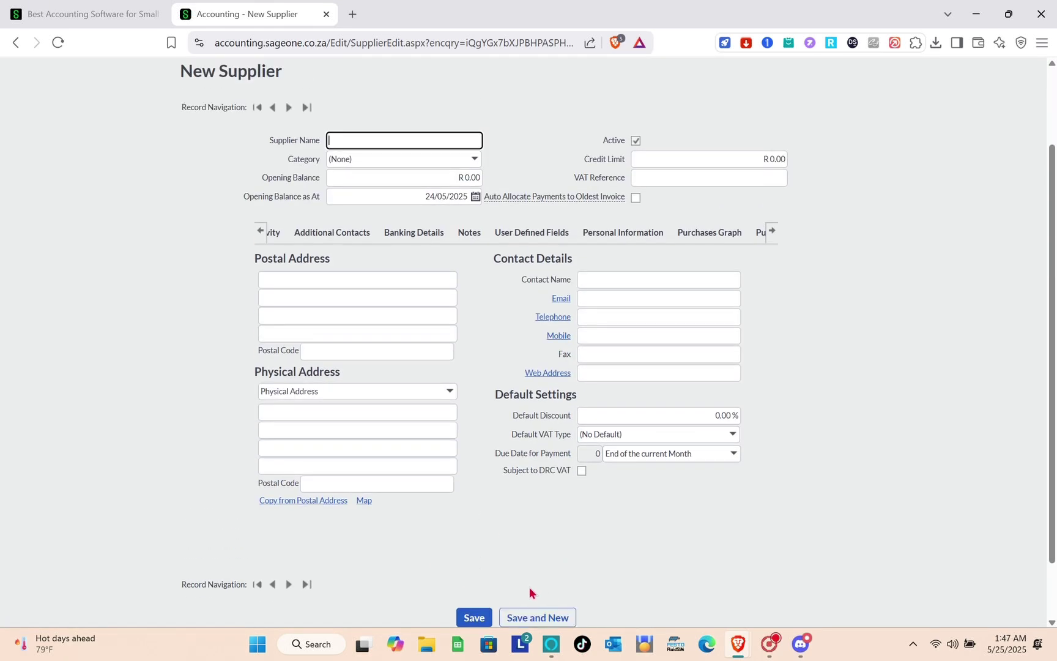
{"action": "scroll", "coordinate": [482, 383], "scroll_direction": "up", "scroll_amount": 2}
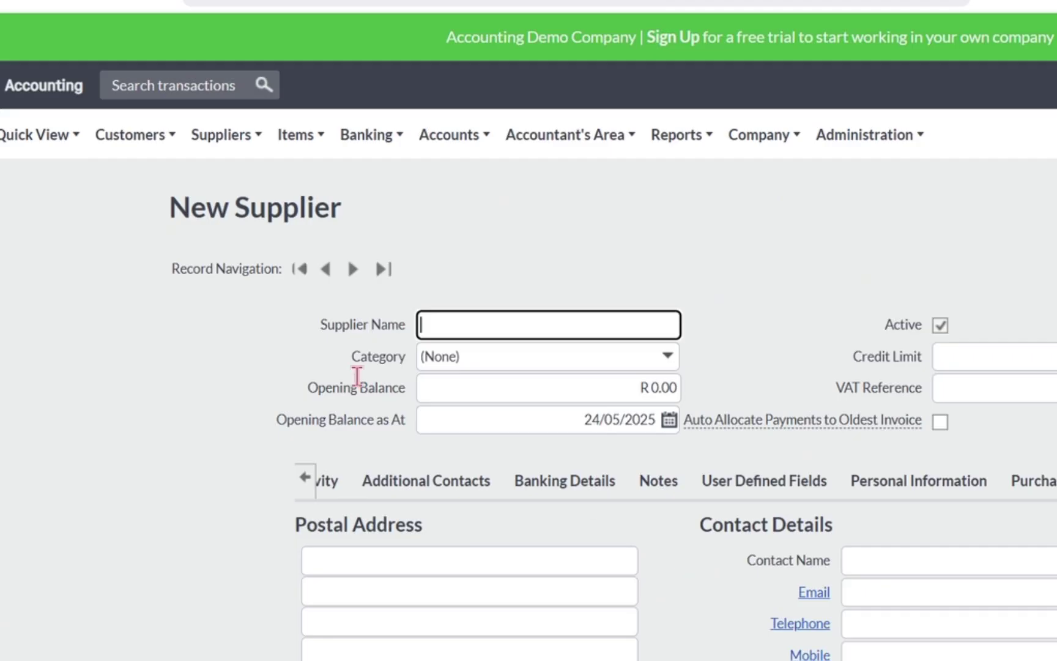
Open the List of Suppliers from Suppliers > Lists.
{"action": "left_click", "coordinate": [224, 129]}
{"action": "mouse_move", "coordinate": [228, 181]}
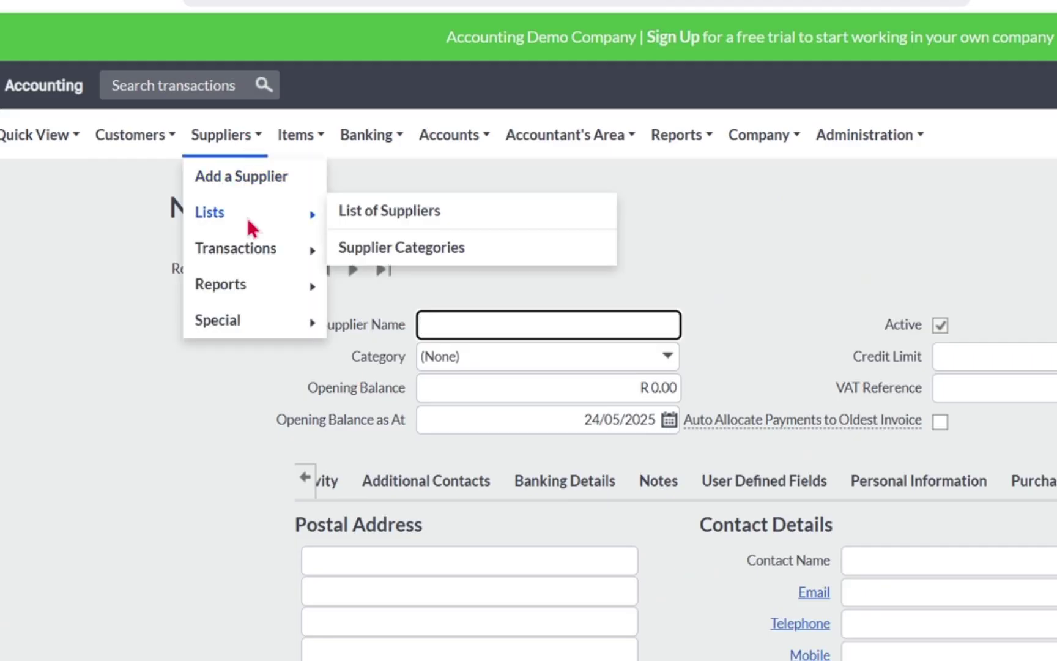
{"action": "left_click", "coordinate": [355, 215]}
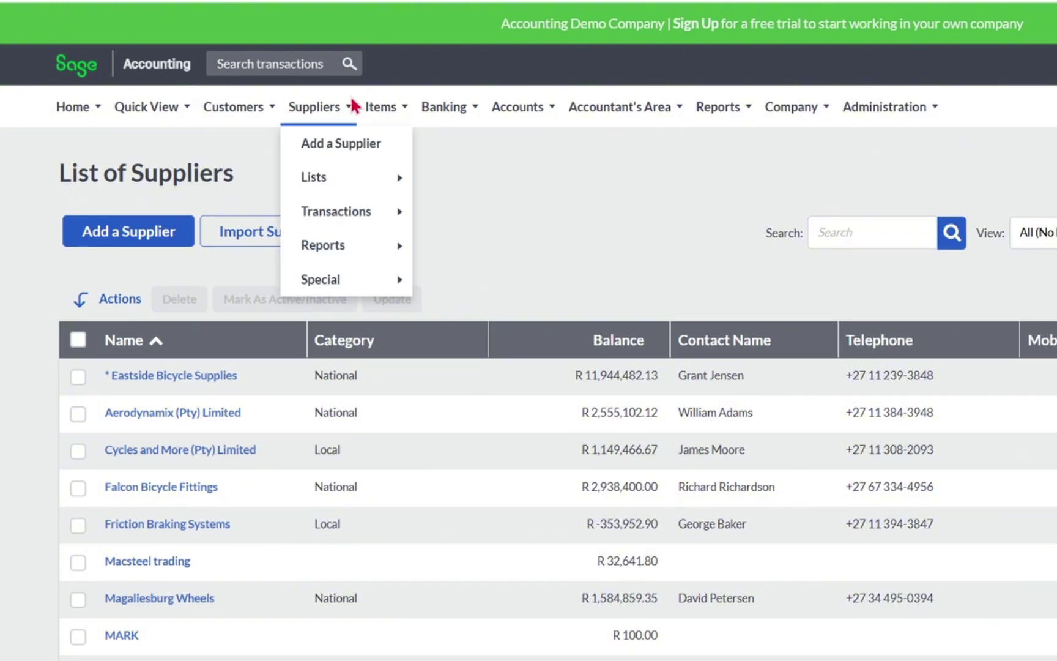
Review the List of Suppliers with its 10 suppliers, categories and balances.
{"action": "mouse_move", "coordinate": [384, 113]}
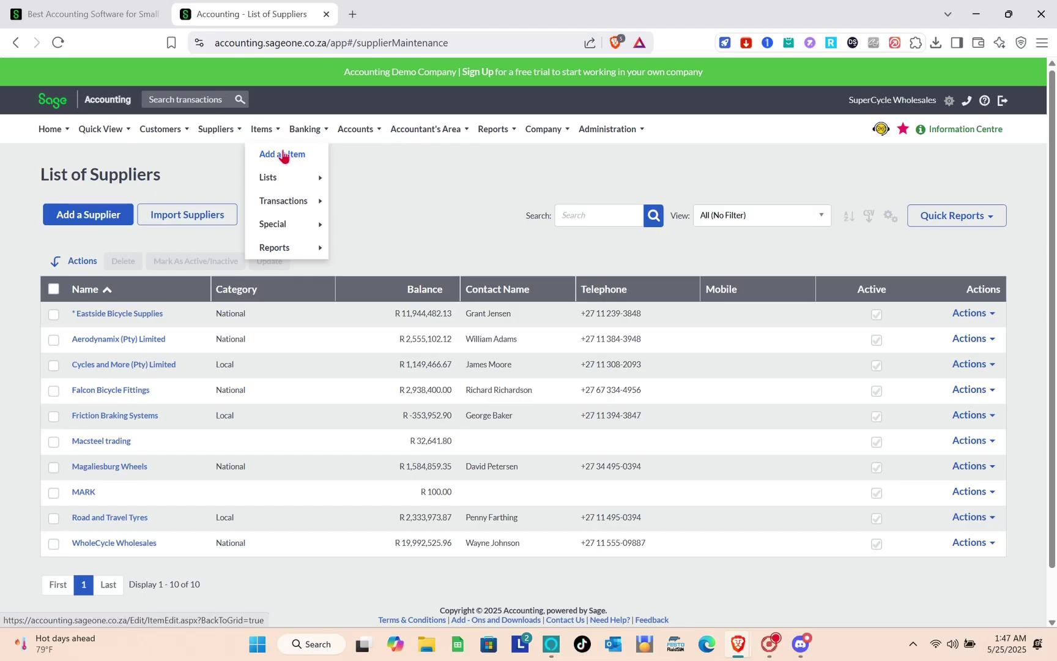
Open a blank New Item form with Physical item type preselected.
{"action": "left_click", "coordinate": [411, 145]}
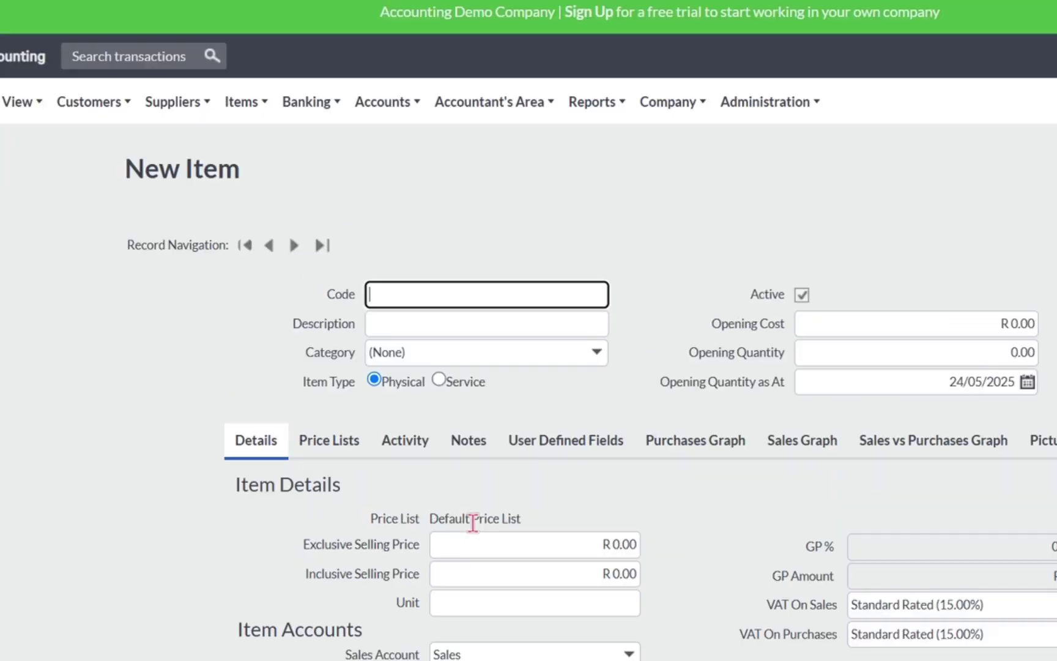
Open Items > Lists > List of Items and review the prices, costs and quantities on hand.
{"action": "mouse_move", "coordinate": [245, 101]}
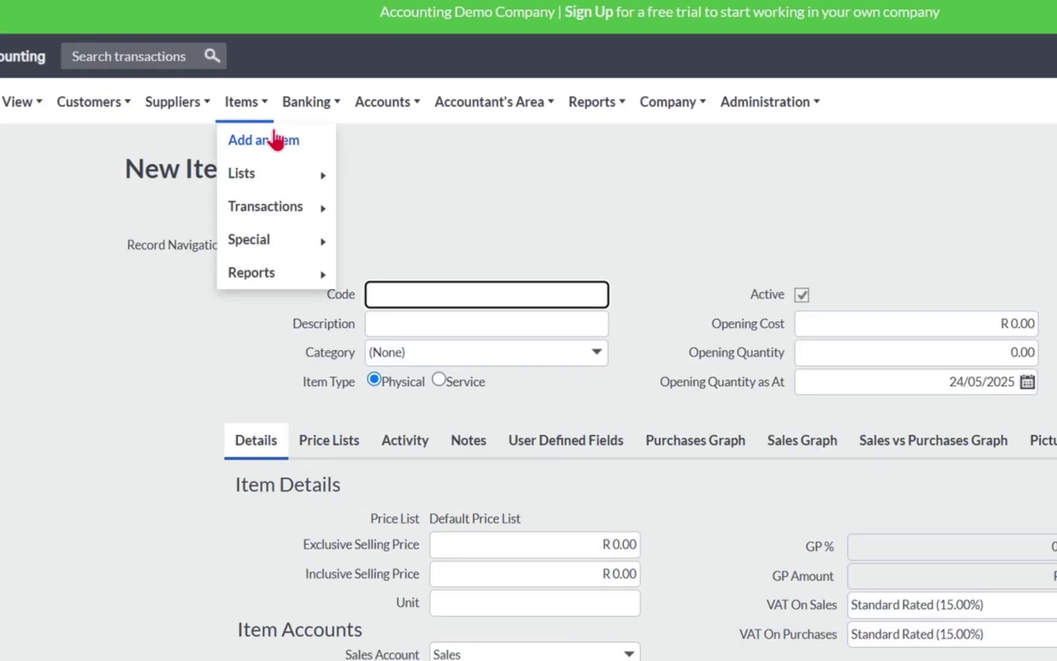
{"action": "mouse_move", "coordinate": [284, 184]}
{"action": "left_click", "coordinate": [339, 180]}
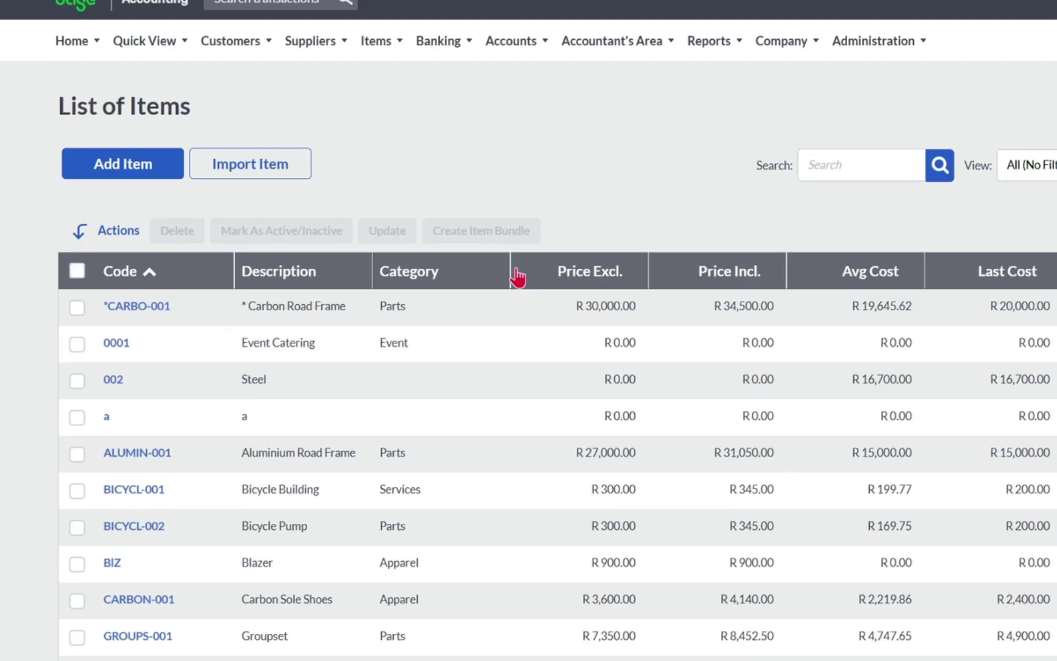
{"action": "scroll", "coordinate": [517, 277], "scroll_direction": "down", "scroll_amount": 4}
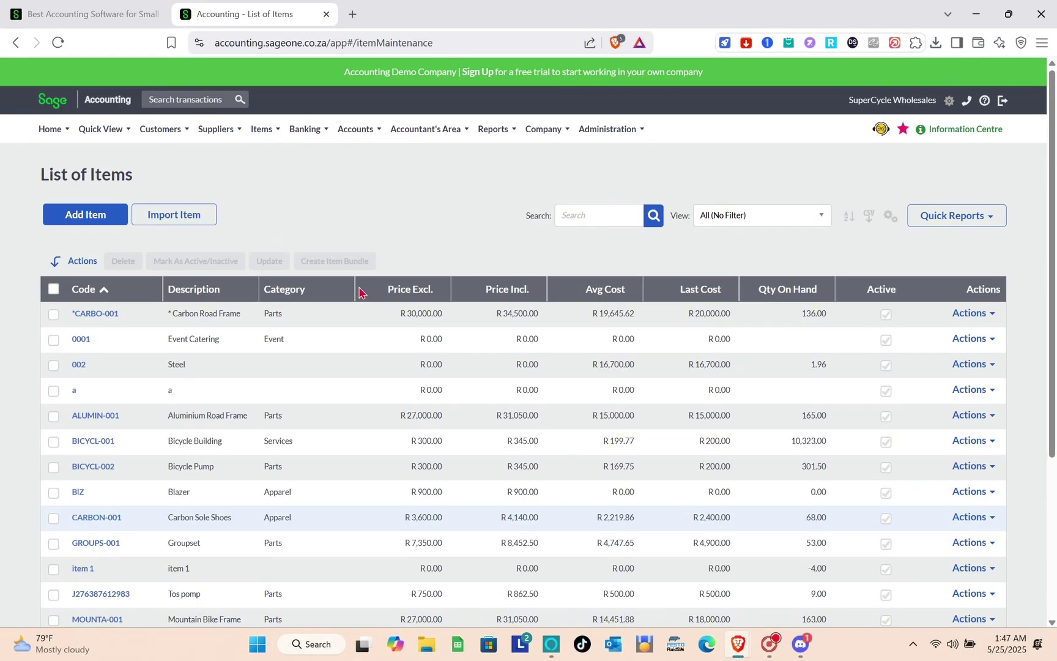
{"action": "left_click", "coordinate": [265, 129]}
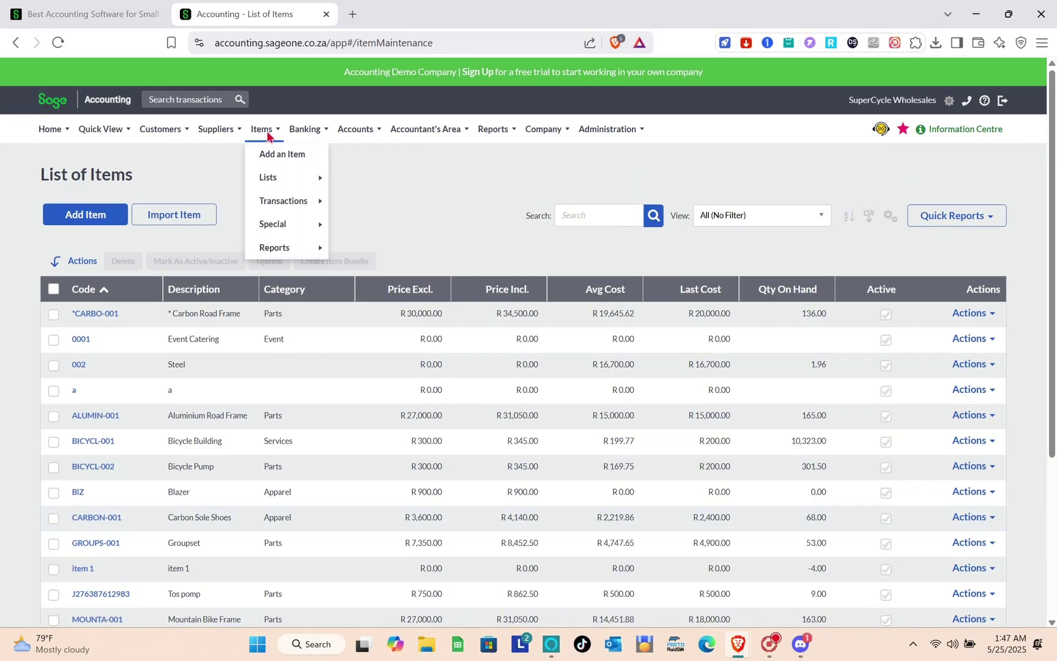
{"action": "mouse_move", "coordinate": [333, 176]}
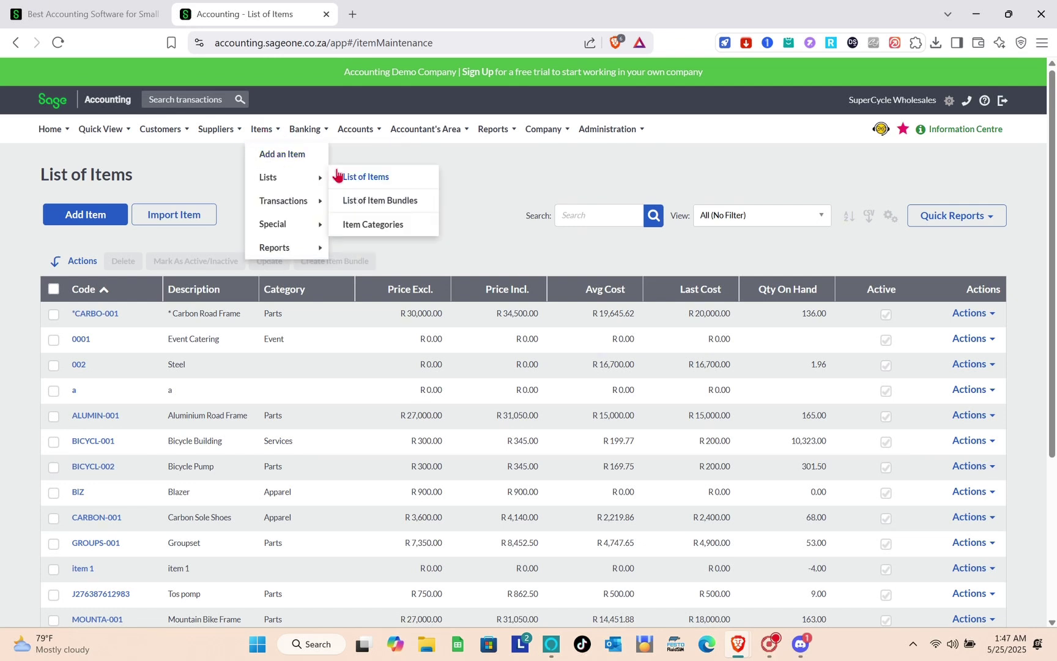
{"action": "mouse_move", "coordinate": [317, 130]}
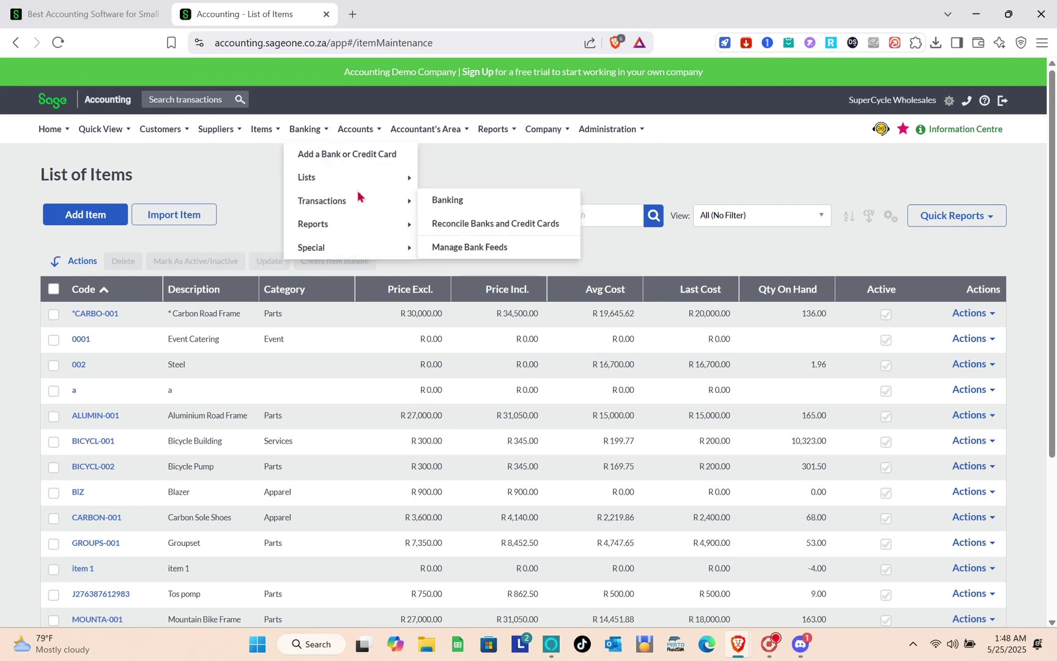
Open a blank New Bank Account form with Cash payment method and R 0.00 opening balance.
{"action": "left_click", "coordinate": [350, 156]}
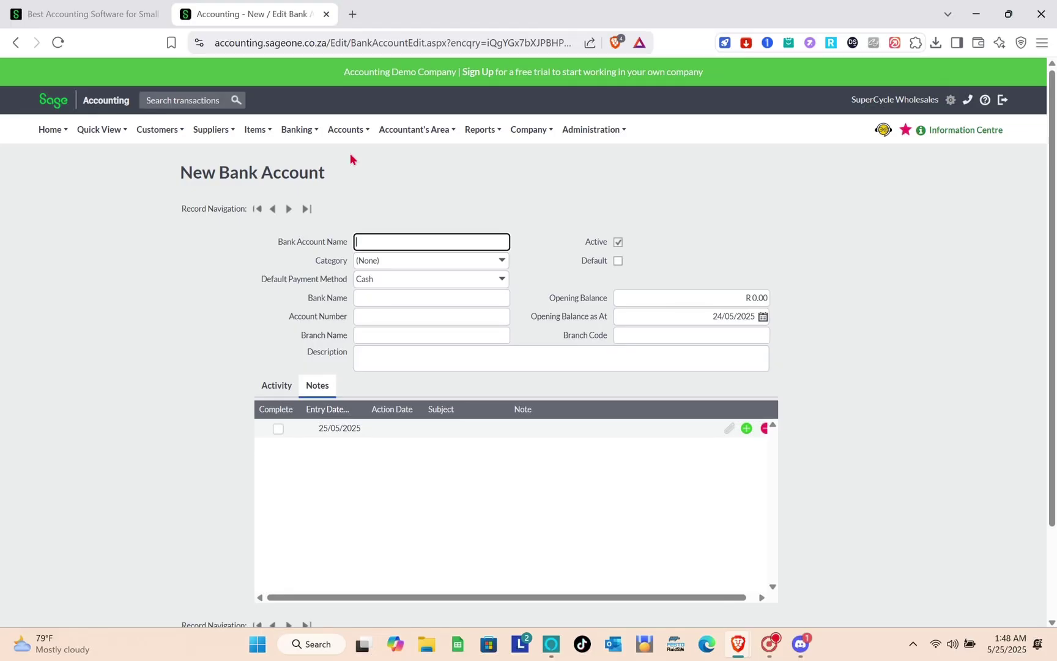
{"action": "scroll", "coordinate": [465, 431], "scroll_direction": "down", "scroll_amount": 2}
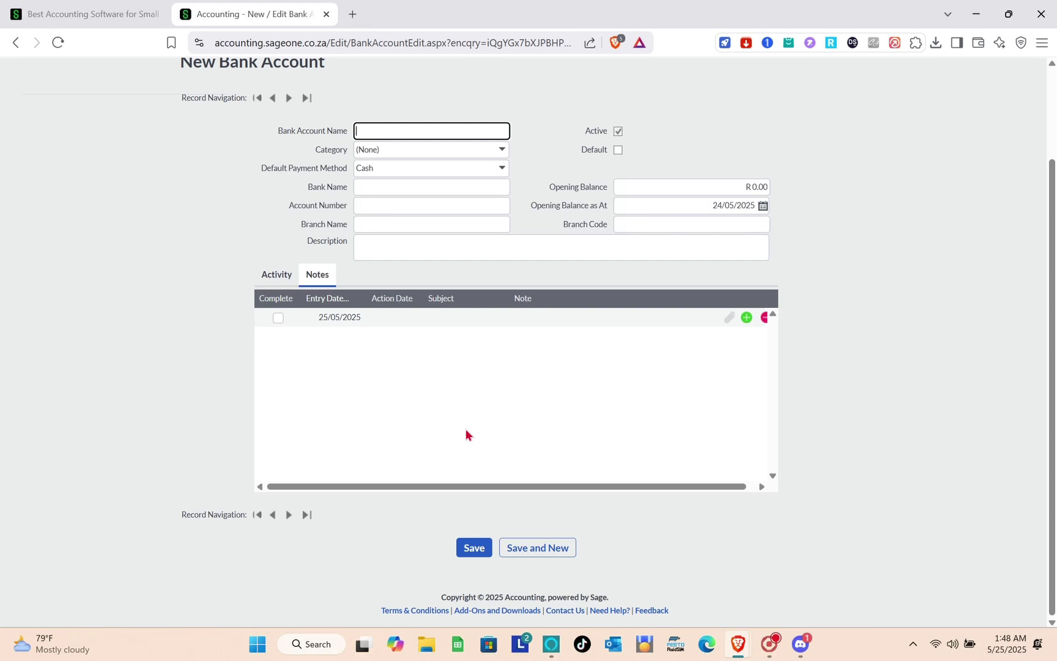
{"action": "scroll", "coordinate": [465, 434], "scroll_direction": "up", "scroll_amount": 2}
{"action": "left_click", "coordinate": [296, 127]}
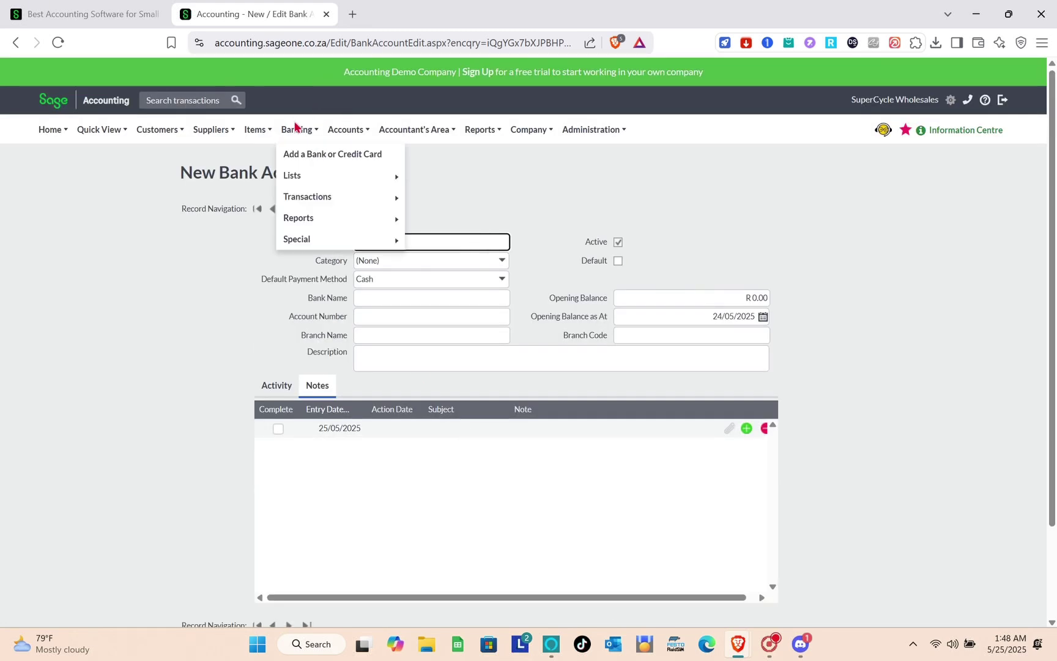
{"action": "mouse_move", "coordinate": [350, 177]}
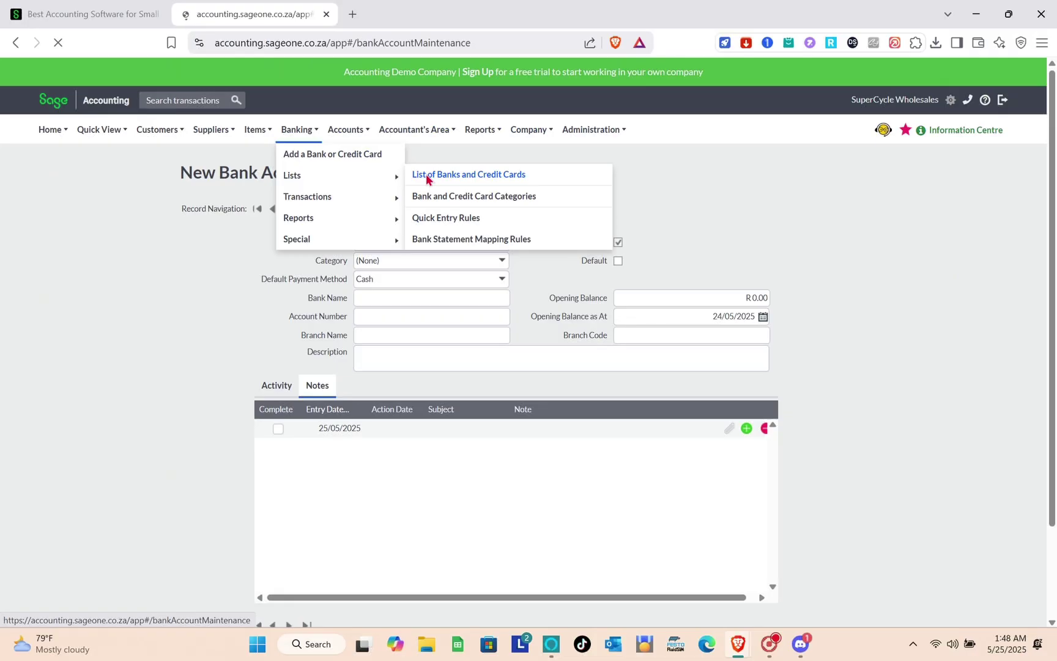
Open the List of Banks and Credit Cards showing 7 accounts with their branches and balances.
{"action": "left_click", "coordinate": [455, 174]}
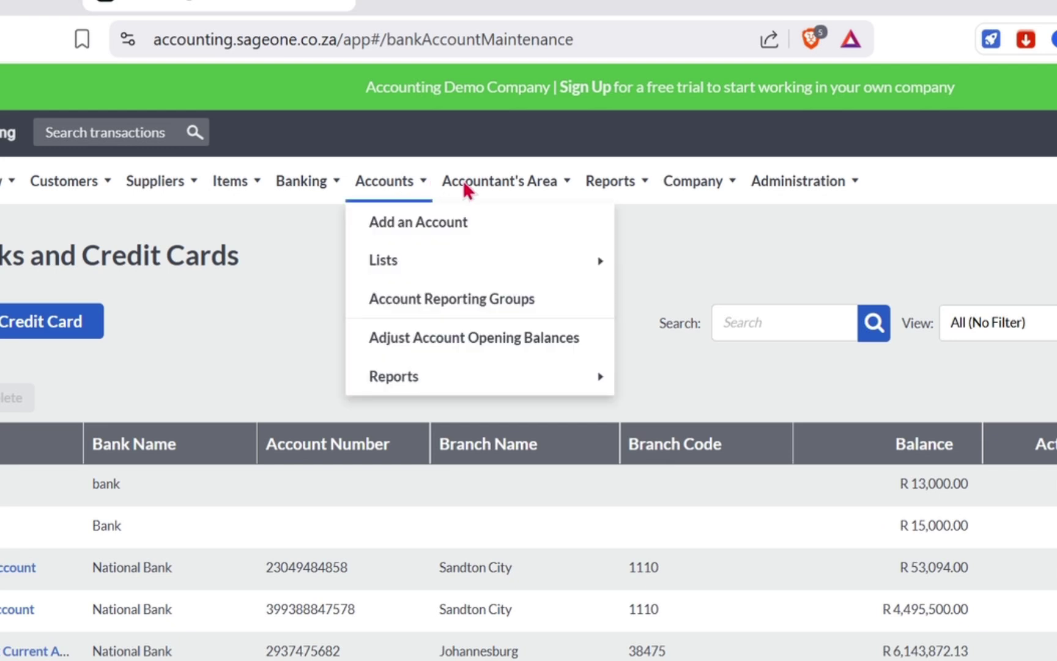
{"action": "mouse_move", "coordinate": [425, 138]}
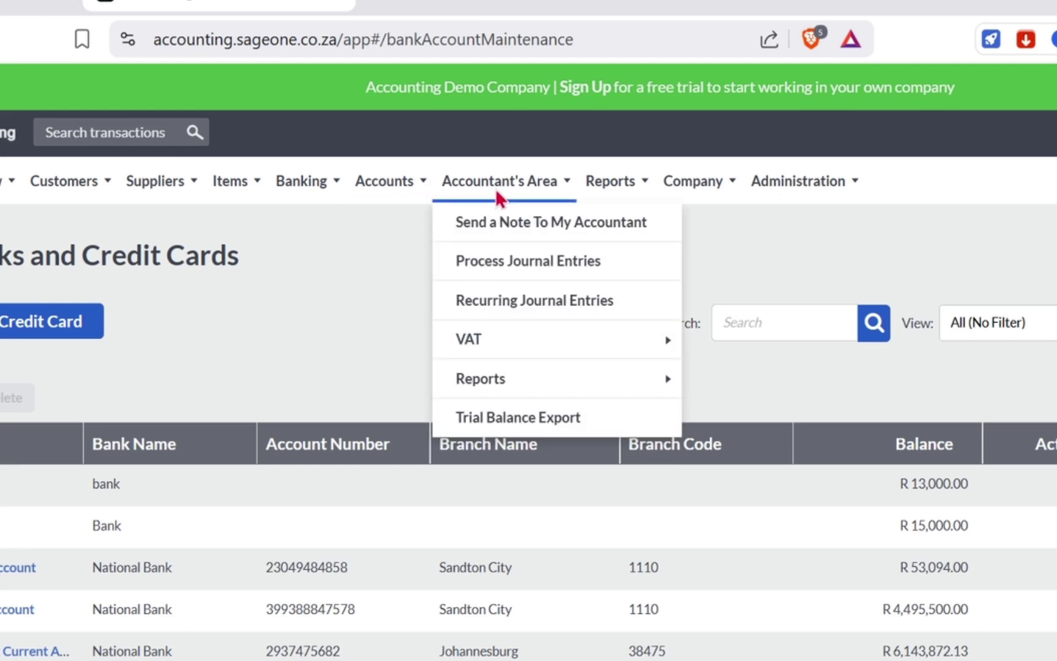
{"action": "mouse_move", "coordinate": [598, 199]}
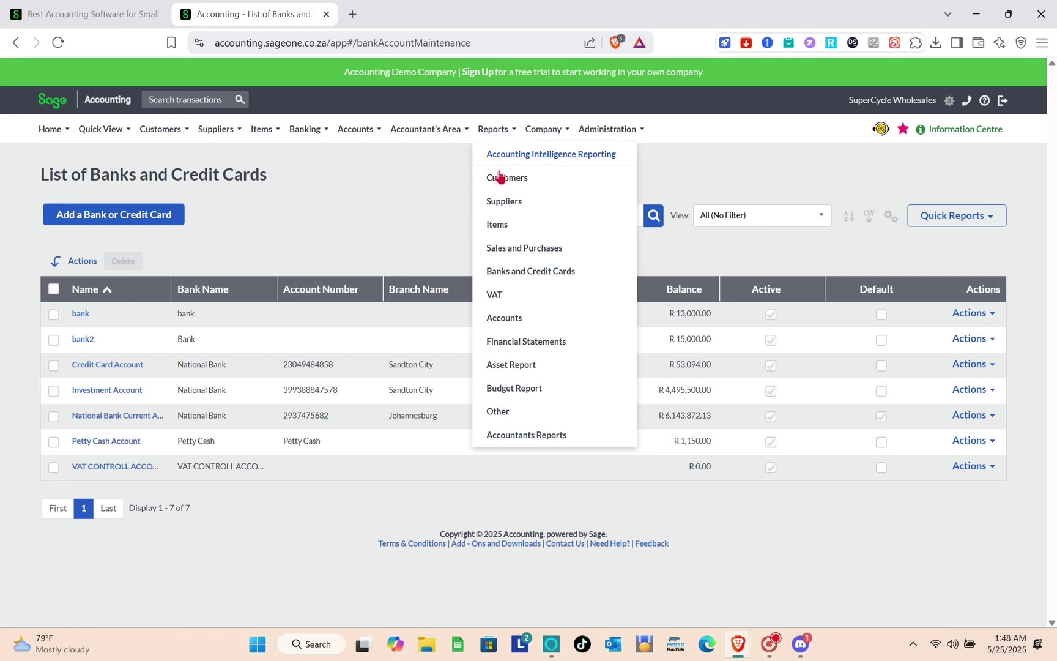
View the List of Suppliers report from * Eastside Bicycle Supplies to Cycles and More (Pty) Limited.
{"action": "left_click", "coordinate": [505, 207]}
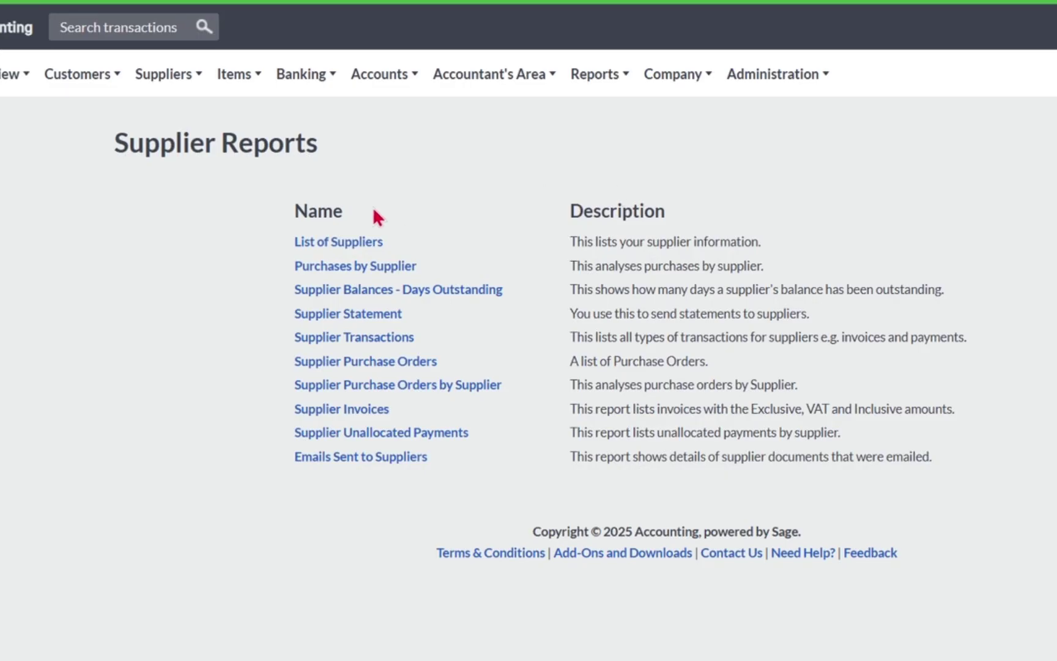
{"action": "left_click", "coordinate": [324, 251]}
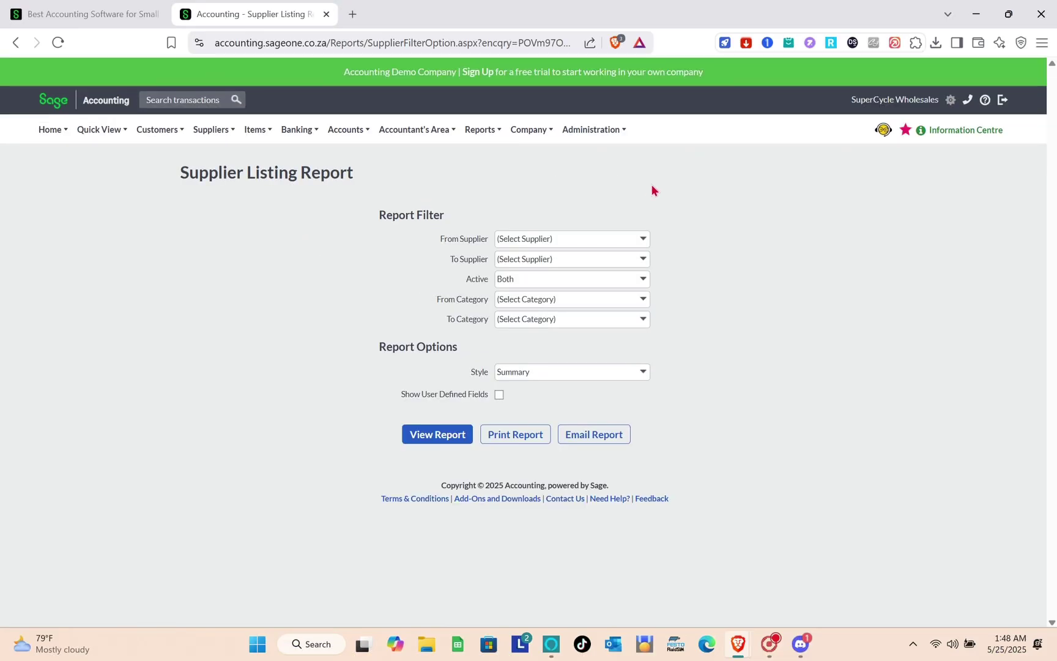
{"action": "left_click", "coordinate": [646, 241]}
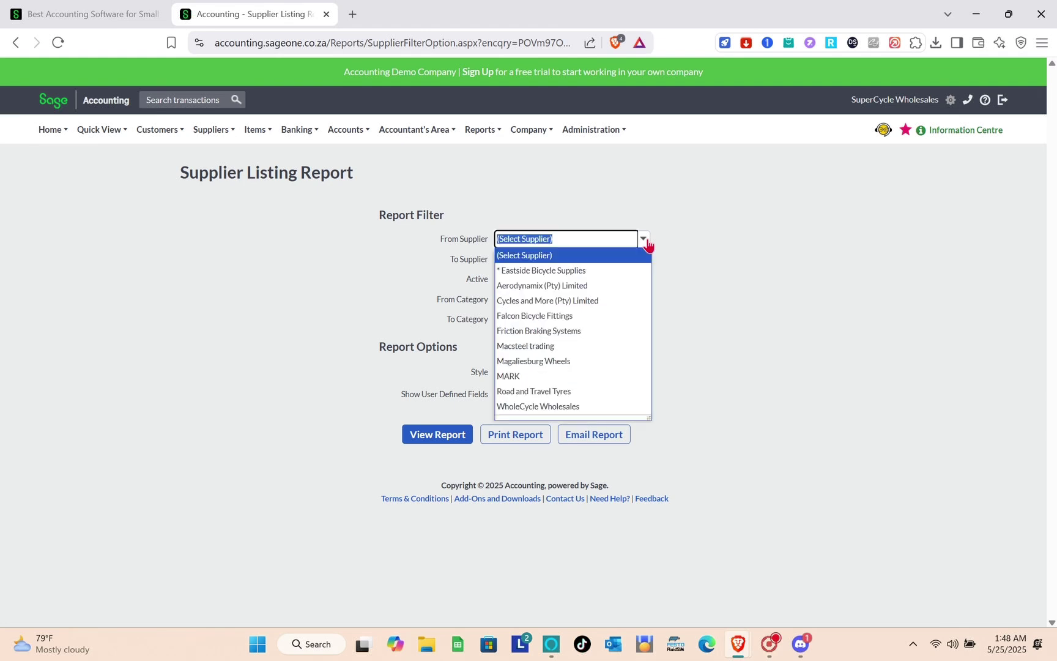
{"action": "left_click", "coordinate": [589, 271]}
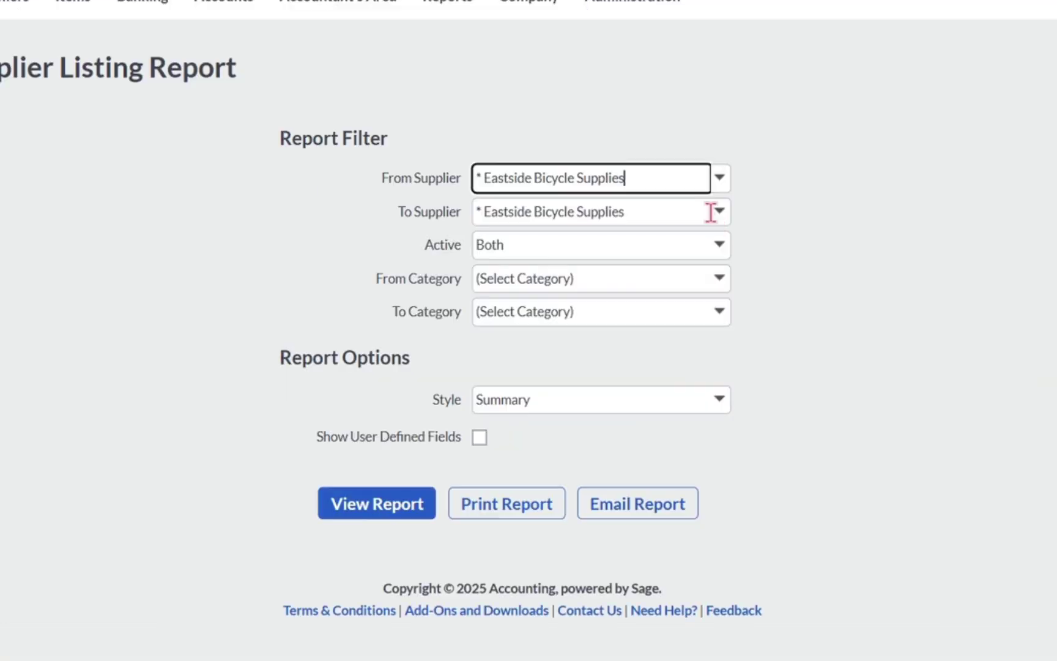
{"action": "left_click", "coordinate": [643, 262]}
{"action": "left_click", "coordinate": [598, 323]}
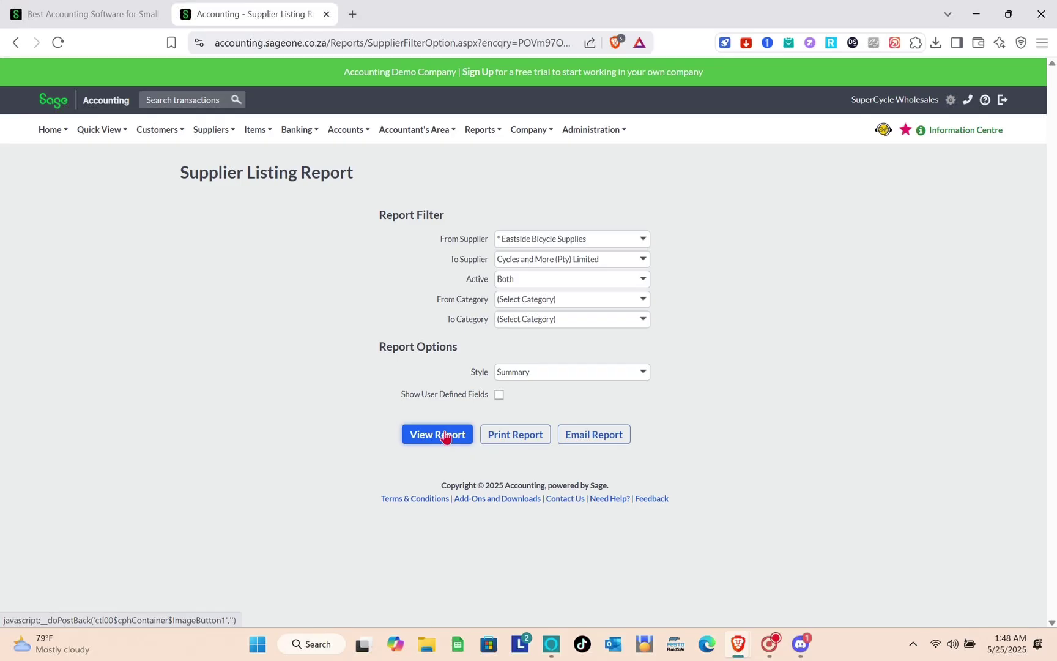
{"action": "left_click", "coordinate": [445, 437]}
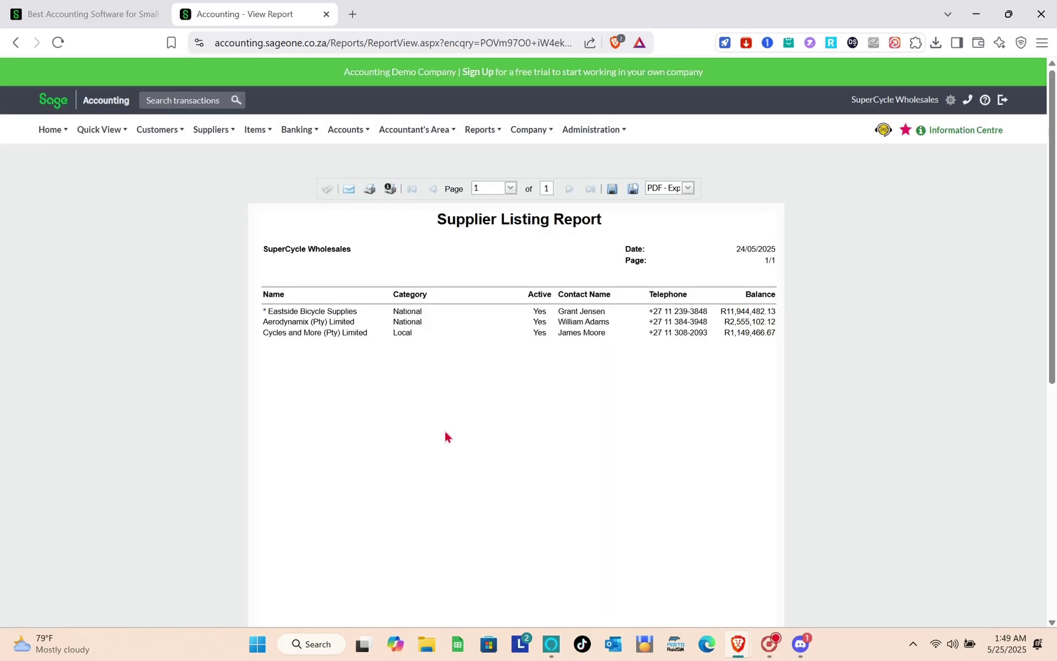
{"action": "scroll", "coordinate": [570, 377], "scroll_direction": "down", "scroll_amount": 1}
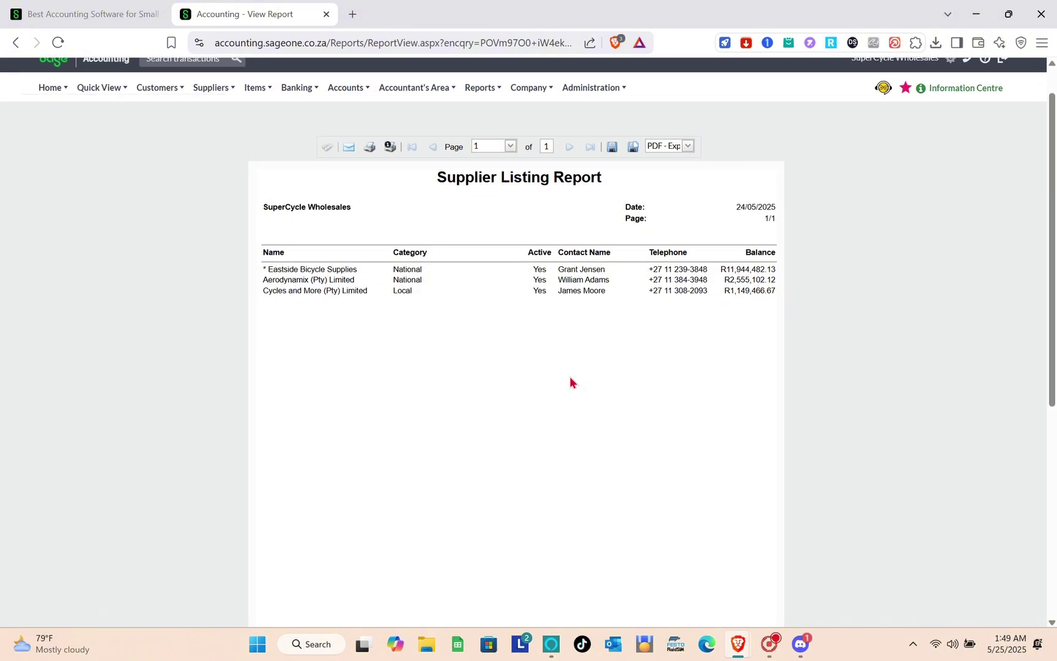
{"action": "scroll", "coordinate": [570, 383], "scroll_direction": "up", "scroll_amount": 1}
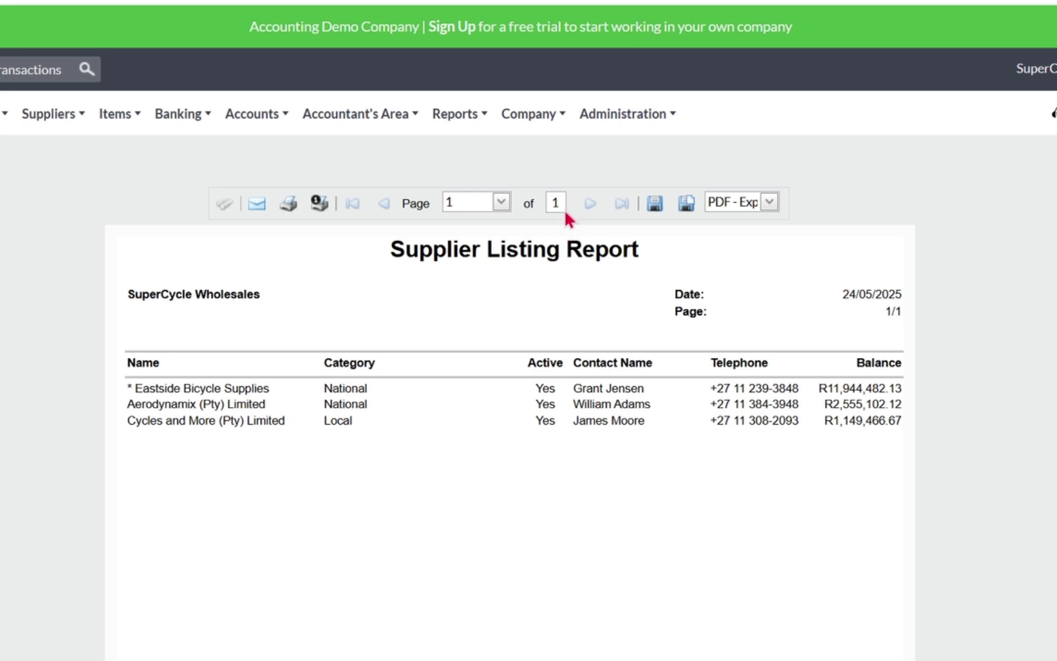
View the Monthly Sales by Customer report for 01/05/2025–31/05/2025 and scroll through it.
{"action": "mouse_move", "coordinate": [468, 114]}
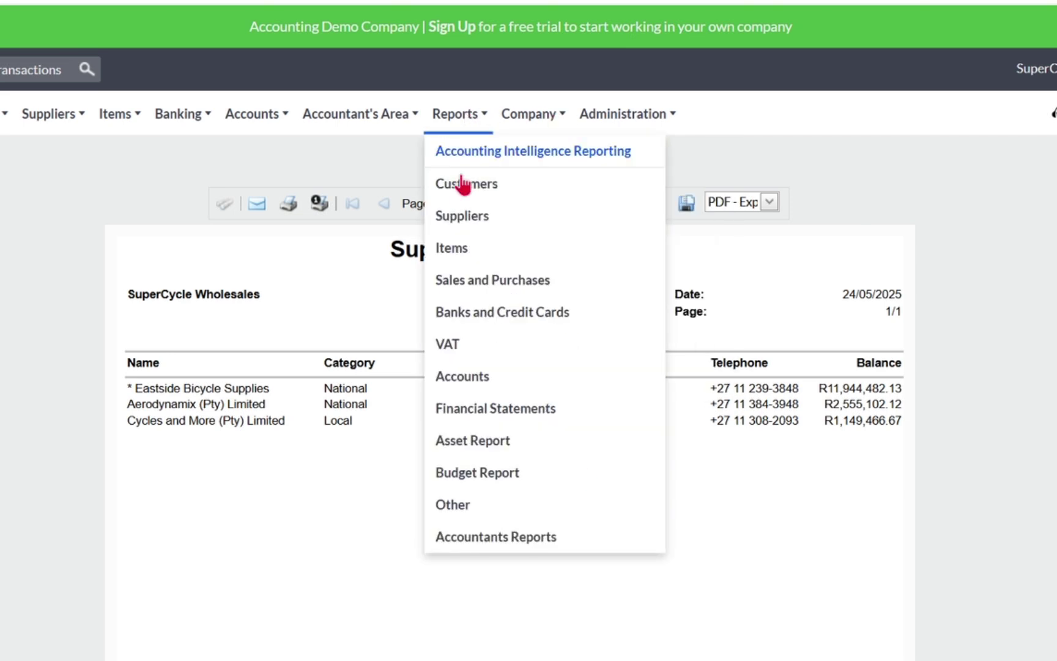
{"action": "left_click", "coordinate": [460, 191]}
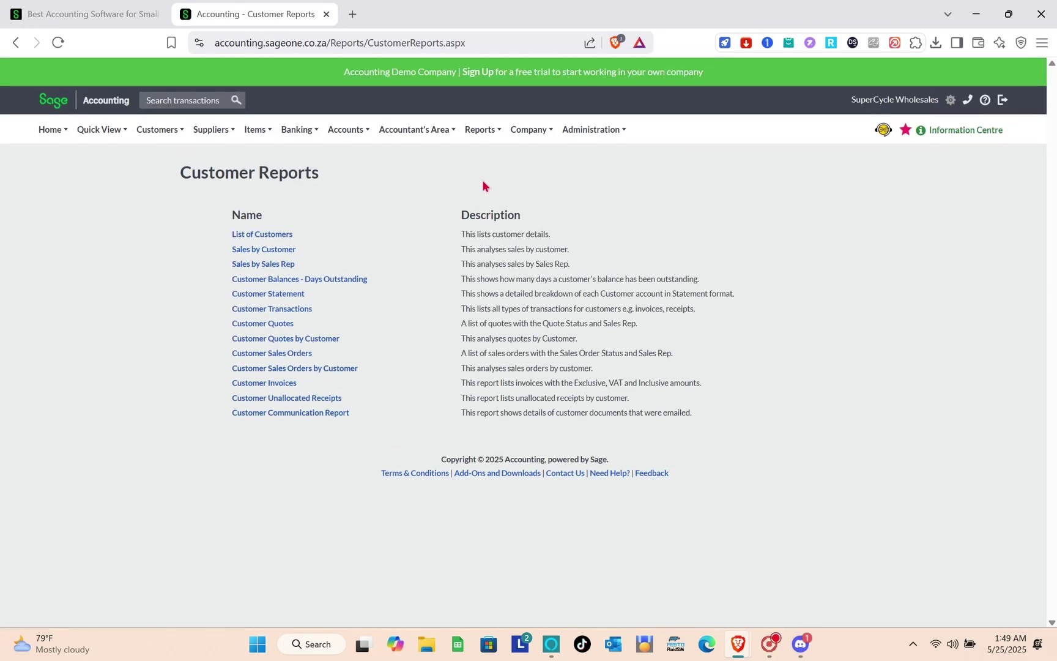
{"action": "left_click", "coordinate": [266, 254]}
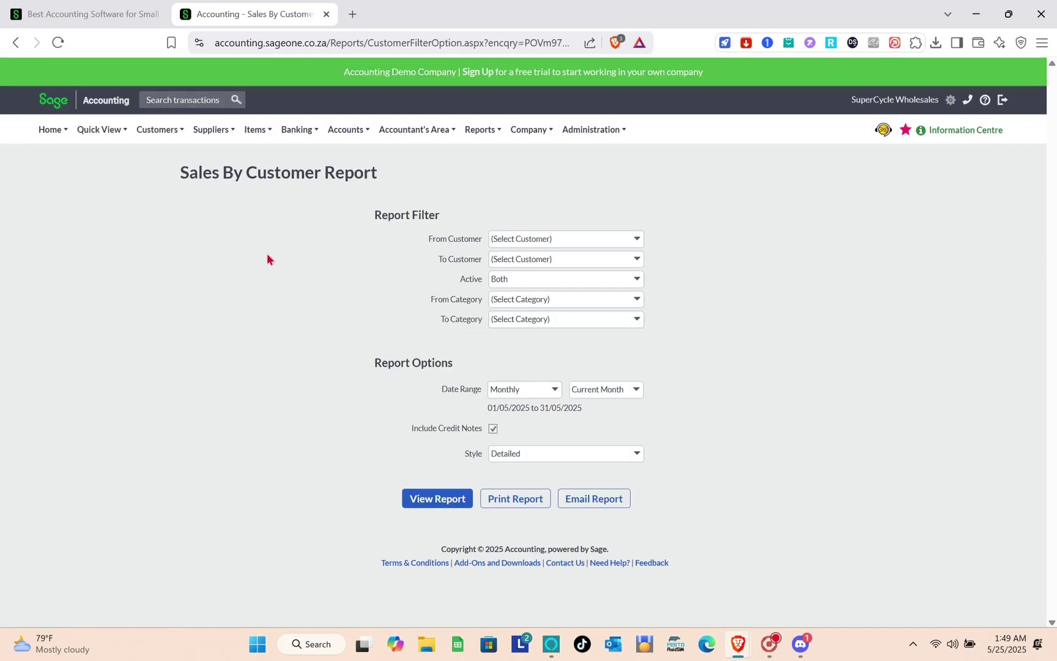
{"action": "left_click", "coordinate": [450, 499]}
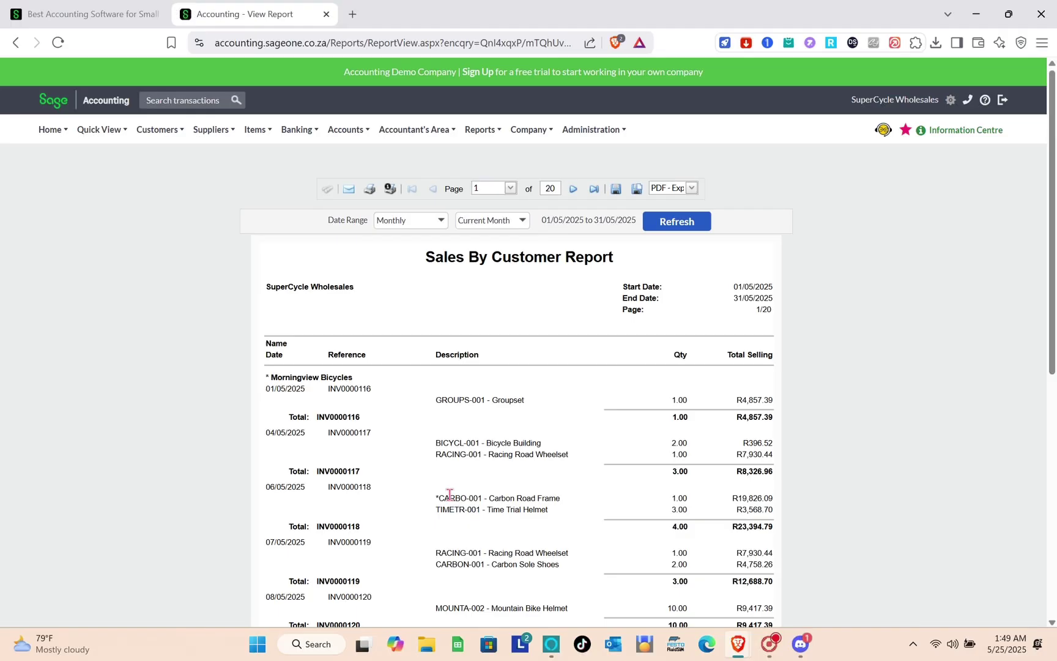
{"action": "scroll", "coordinate": [507, 470], "scroll_direction": "down", "scroll_amount": 5}
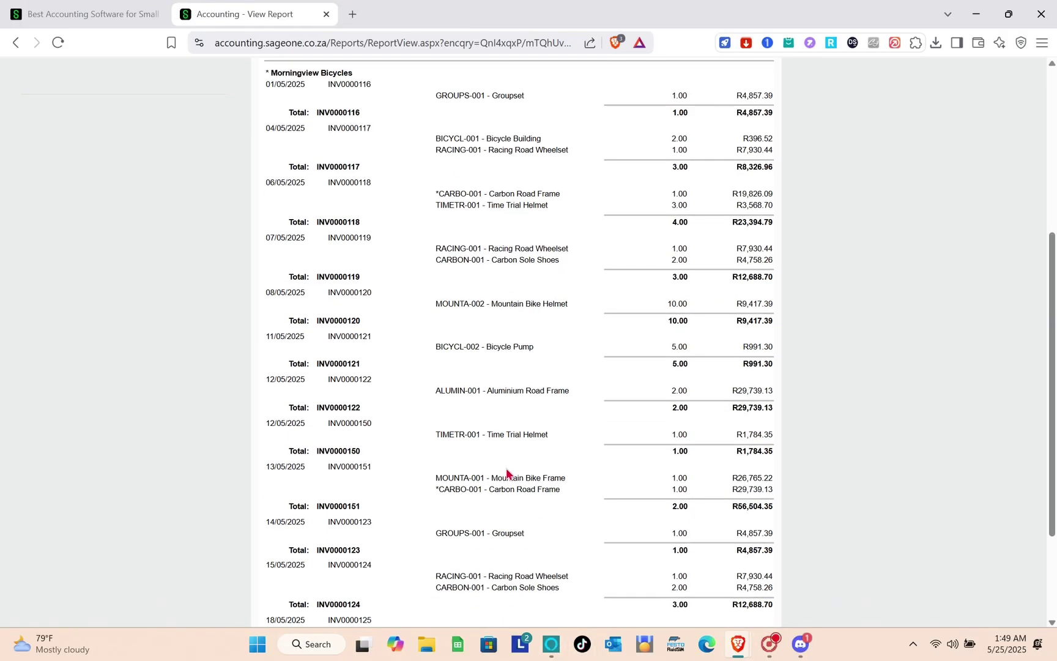
{"action": "scroll", "coordinate": [506, 471], "scroll_direction": "down", "scroll_amount": 3}
{"action": "scroll", "coordinate": [506, 471], "scroll_direction": "up", "scroll_amount": 8}
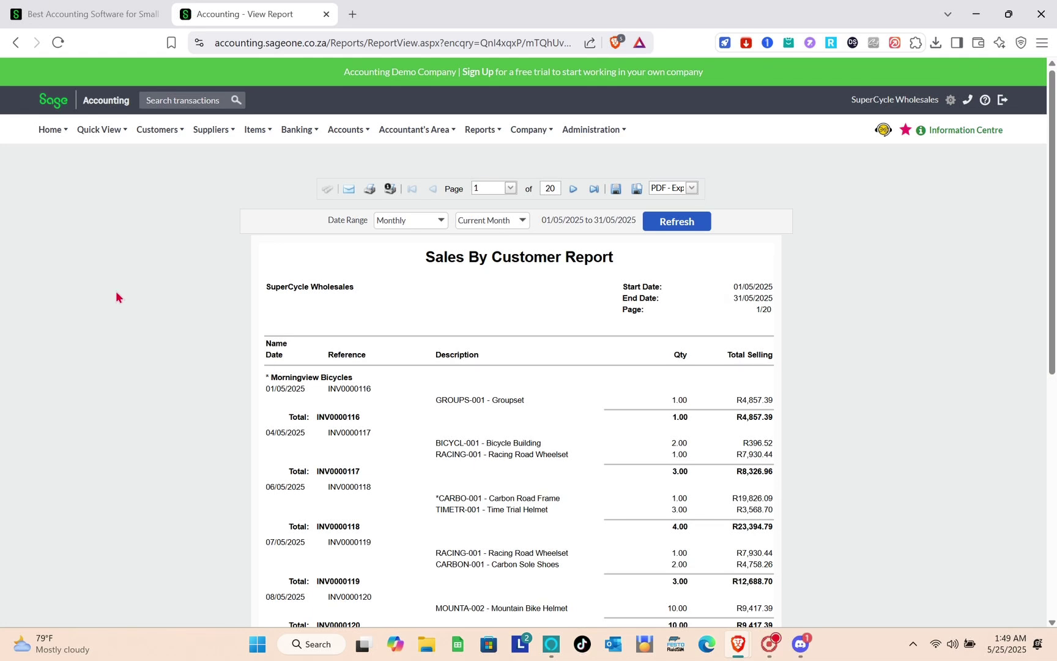
{"action": "mouse_move", "coordinate": [52, 135]}
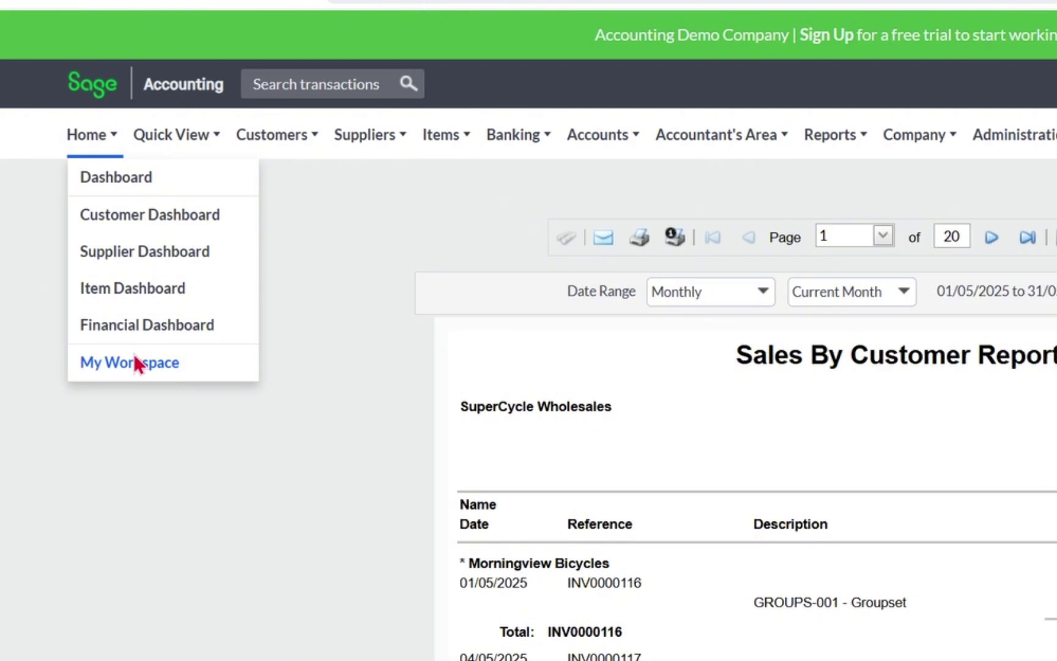
From My Workspace, start a new customer invoice dated 24/05/2025 with due date 31/05/2025.
{"action": "left_click", "coordinate": [134, 361]}
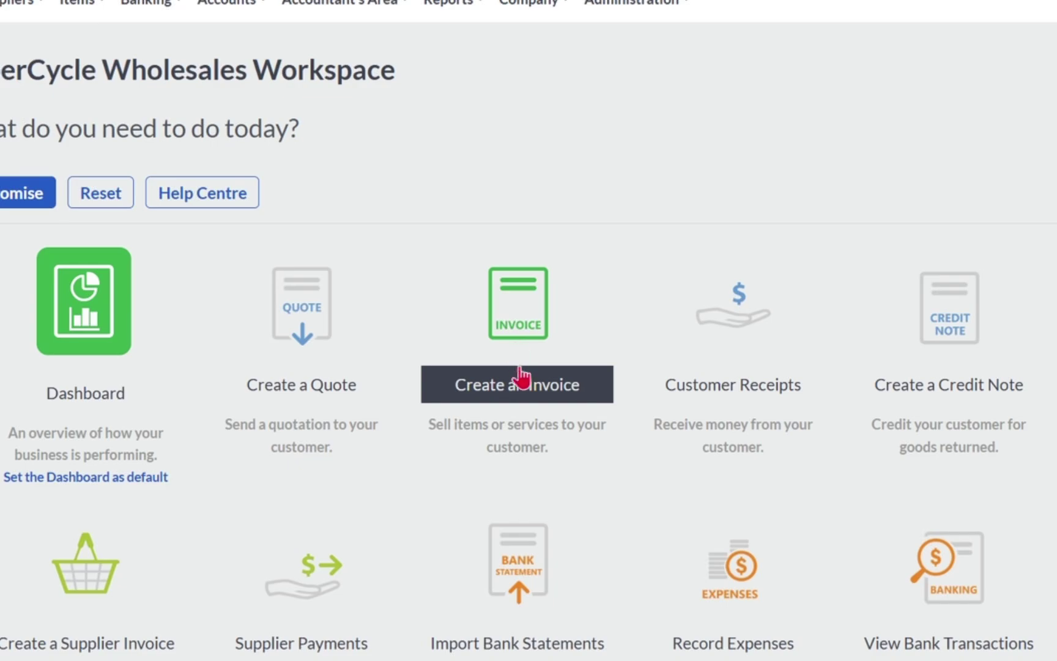
{"action": "left_click", "coordinate": [527, 393]}
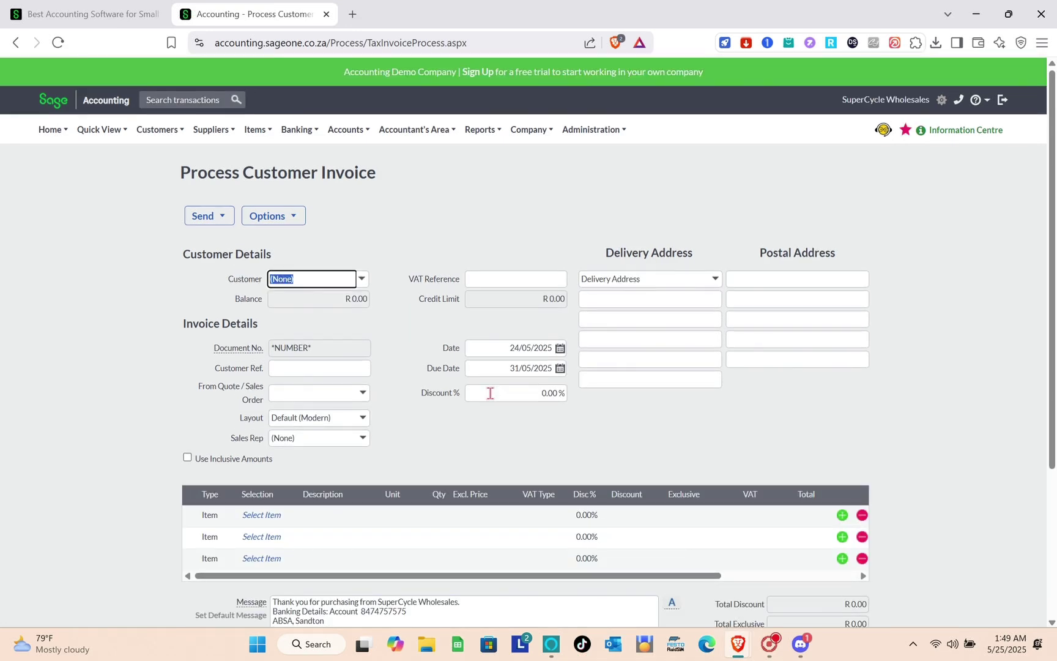
{"action": "scroll", "coordinate": [490, 393], "scroll_direction": "down", "scroll_amount": 3}
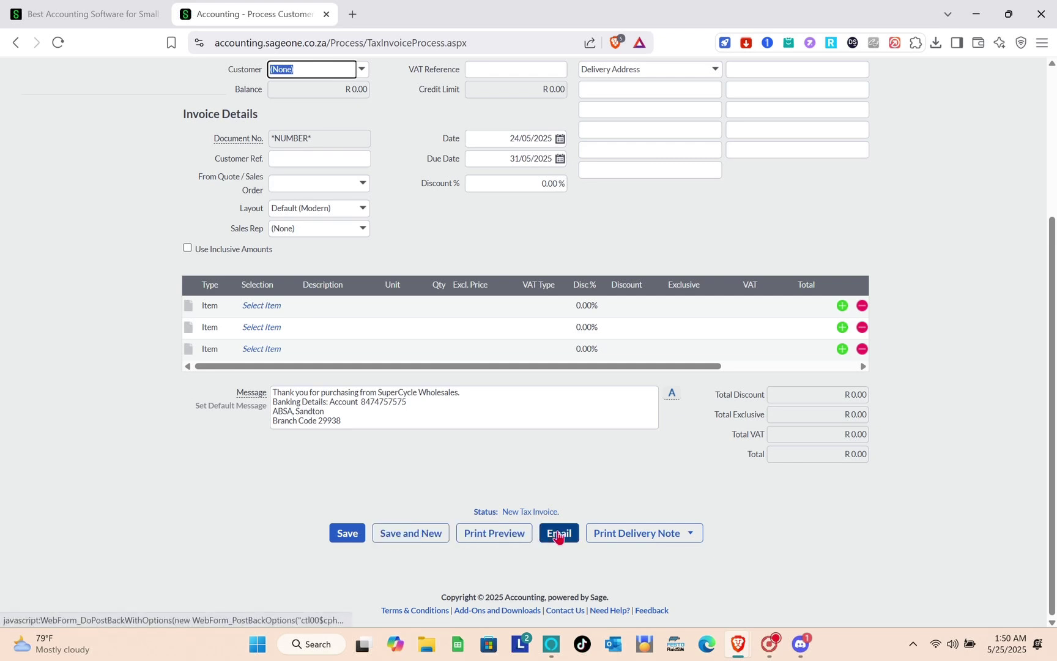
{"action": "scroll", "coordinate": [342, 529], "scroll_direction": "up", "scroll_amount": 2}
{"action": "scroll", "coordinate": [343, 523], "scroll_direction": "up", "scroll_amount": 1}
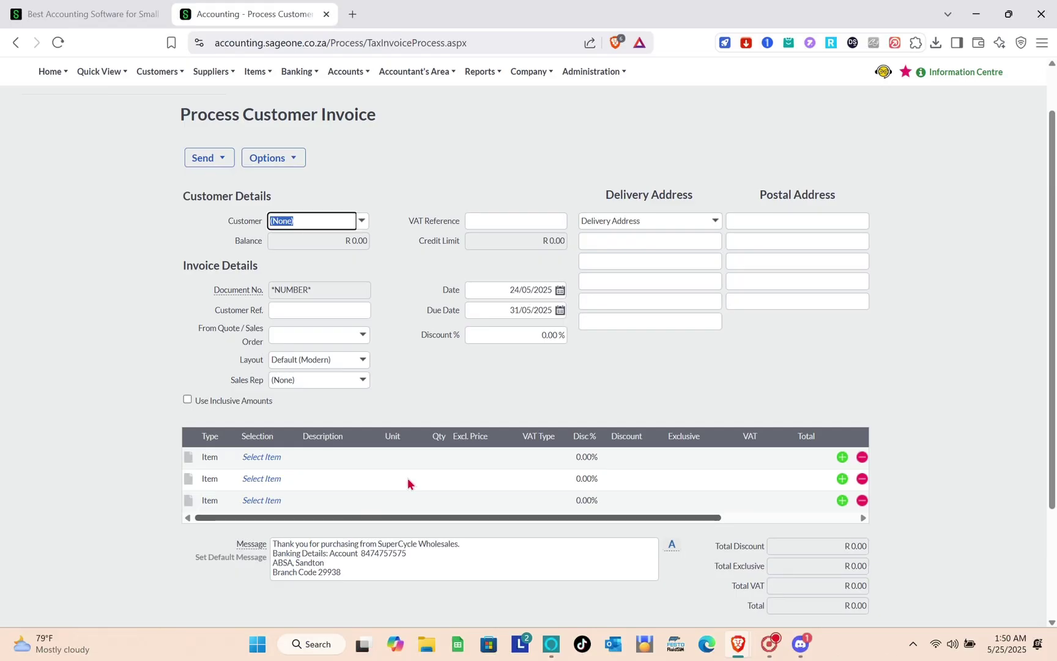
{"action": "scroll", "coordinate": [367, 401], "scroll_direction": "up", "scroll_amount": 1}
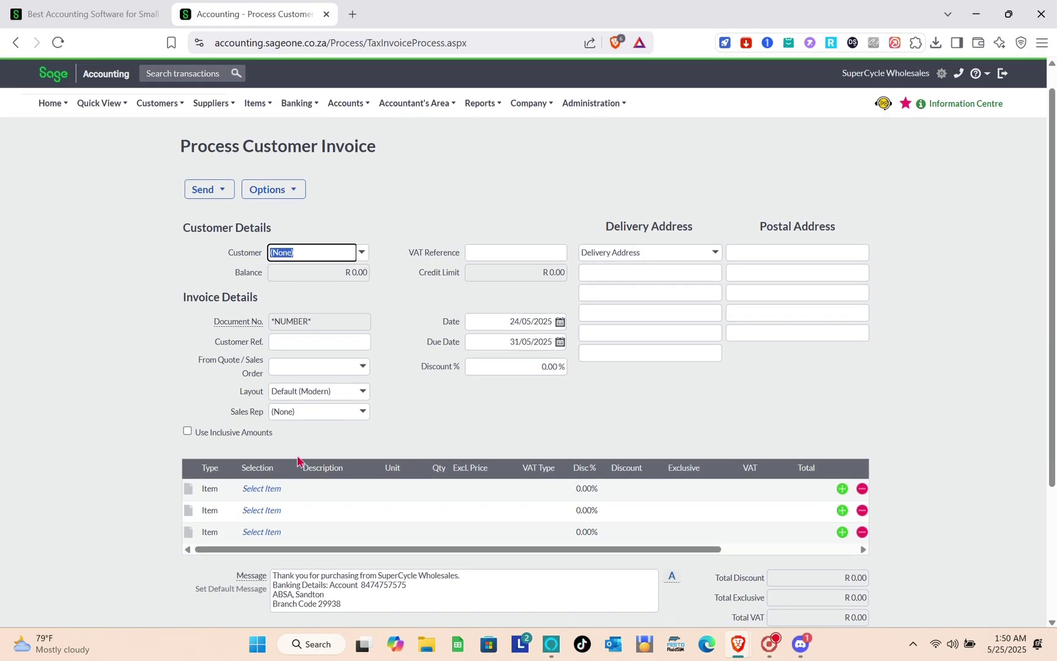
Add items MOUNTA-001, BICYCL-001 and TIMETR-001 to the first three invoice lines.
{"action": "left_click", "coordinate": [268, 494]}
{"action": "left_click", "coordinate": [292, 490]}
{"action": "left_click", "coordinate": [318, 405]}
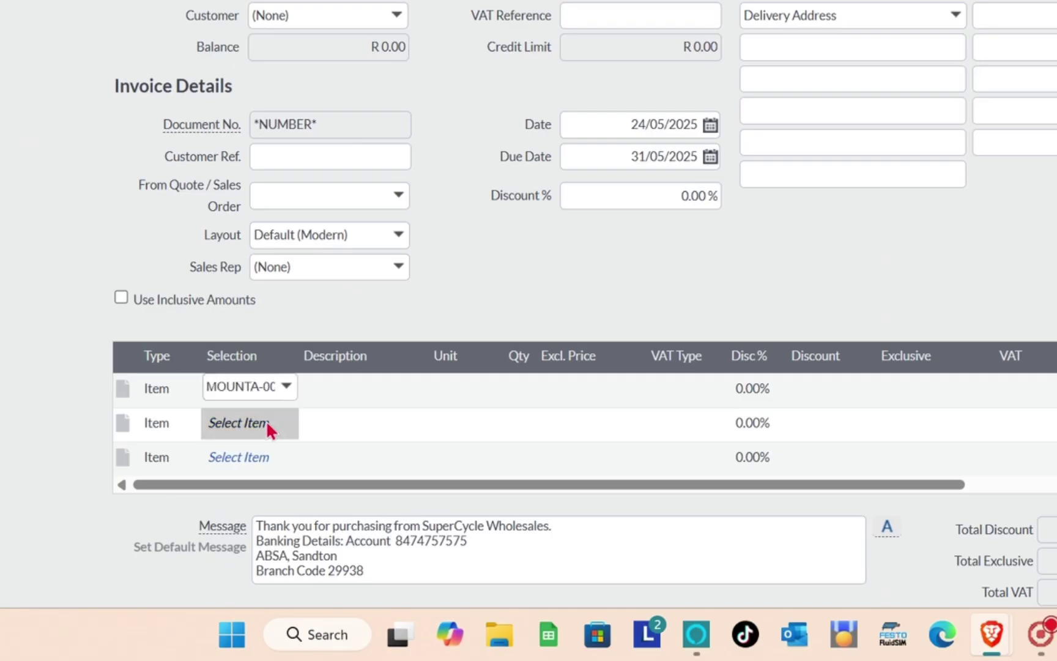
{"action": "left_click", "coordinate": [267, 425]}
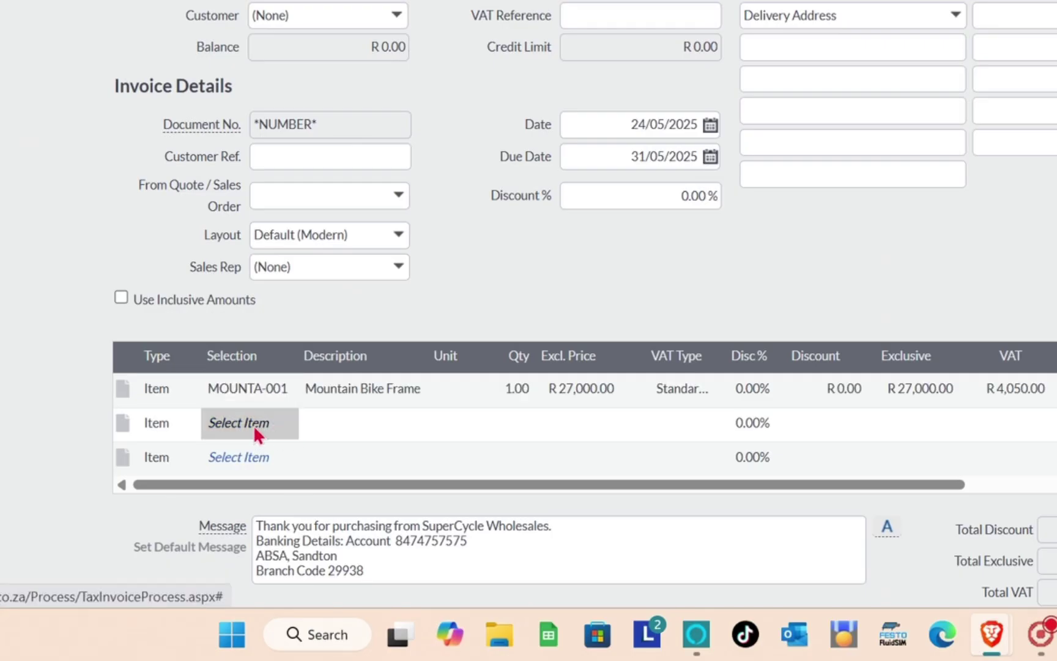
{"action": "left_click", "coordinate": [286, 423]}
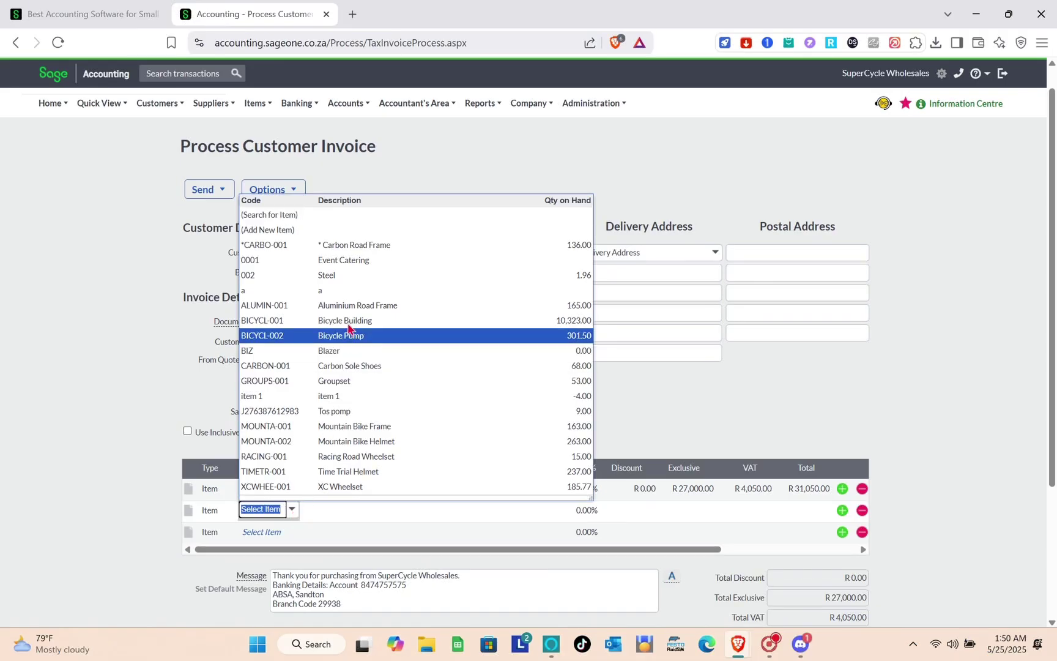
{"action": "left_click", "coordinate": [372, 108]}
{"action": "left_click", "coordinate": [262, 537]}
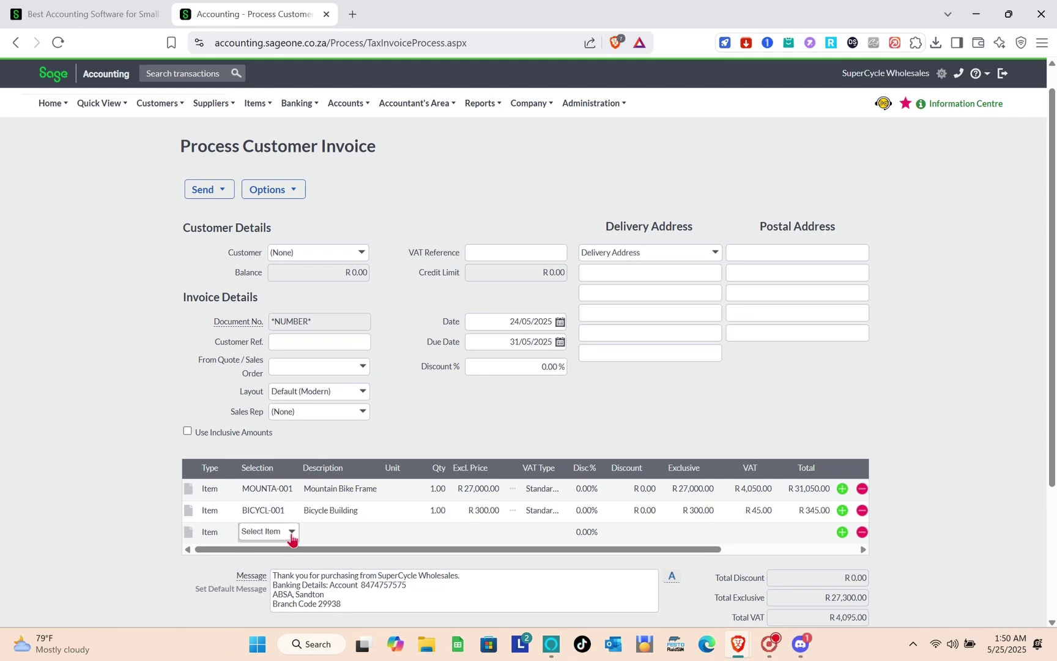
{"action": "left_click", "coordinate": [292, 531]}
{"action": "left_click", "coordinate": [308, 493]}
Attempt to save the R 33,465.00 invoice and dismiss the Customer is Required error.
{"action": "scroll", "coordinate": [385, 500], "scroll_direction": "down", "scroll_amount": 3}
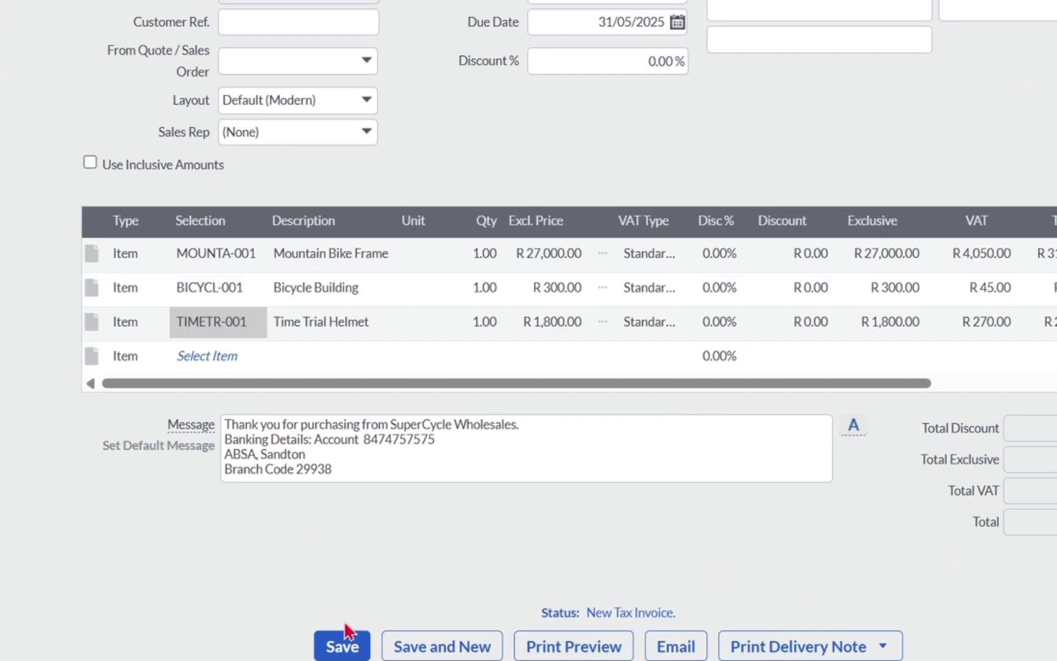
{"action": "left_click", "coordinate": [336, 649]}
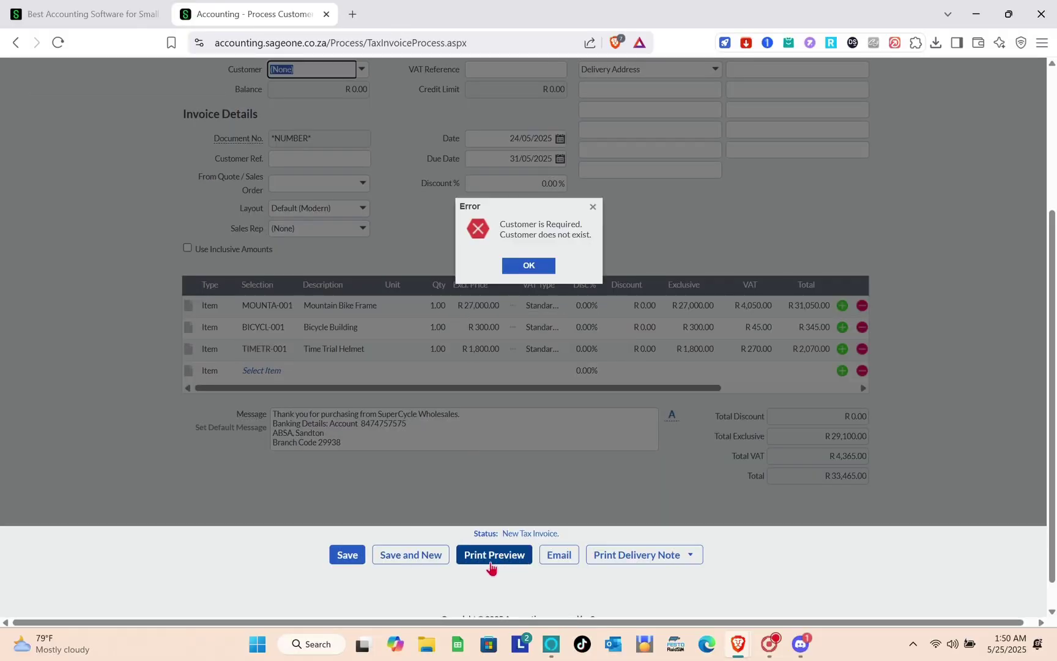
{"action": "left_click", "coordinate": [592, 207]}
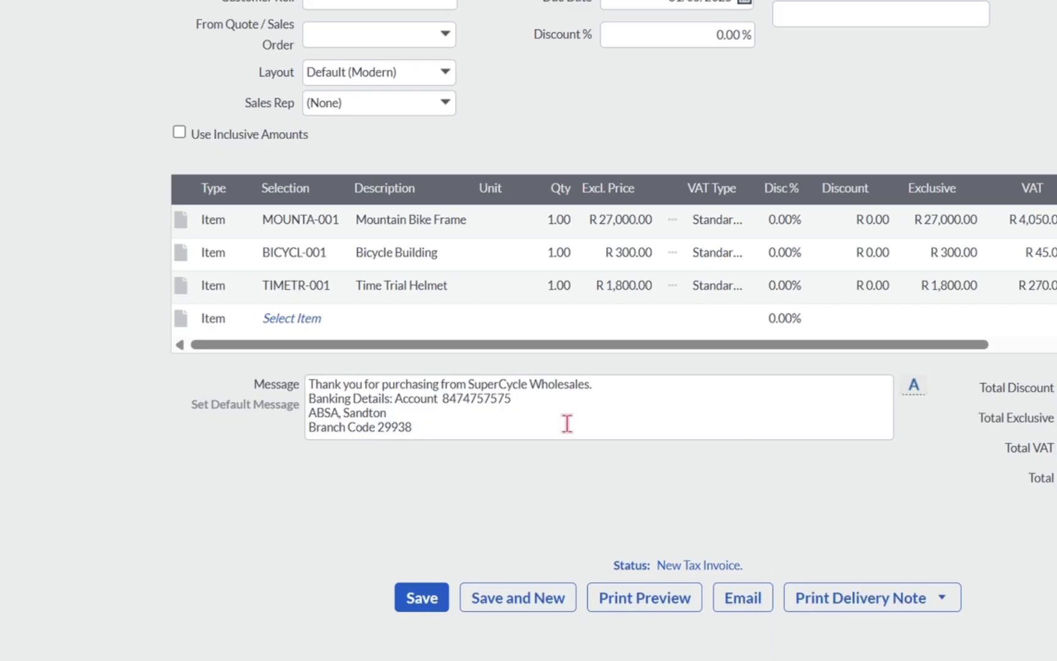
Set Morningview Bicycles as the invoice customer and save the invoice.
{"action": "scroll", "coordinate": [442, 443], "scroll_direction": "up", "scroll_amount": 3}
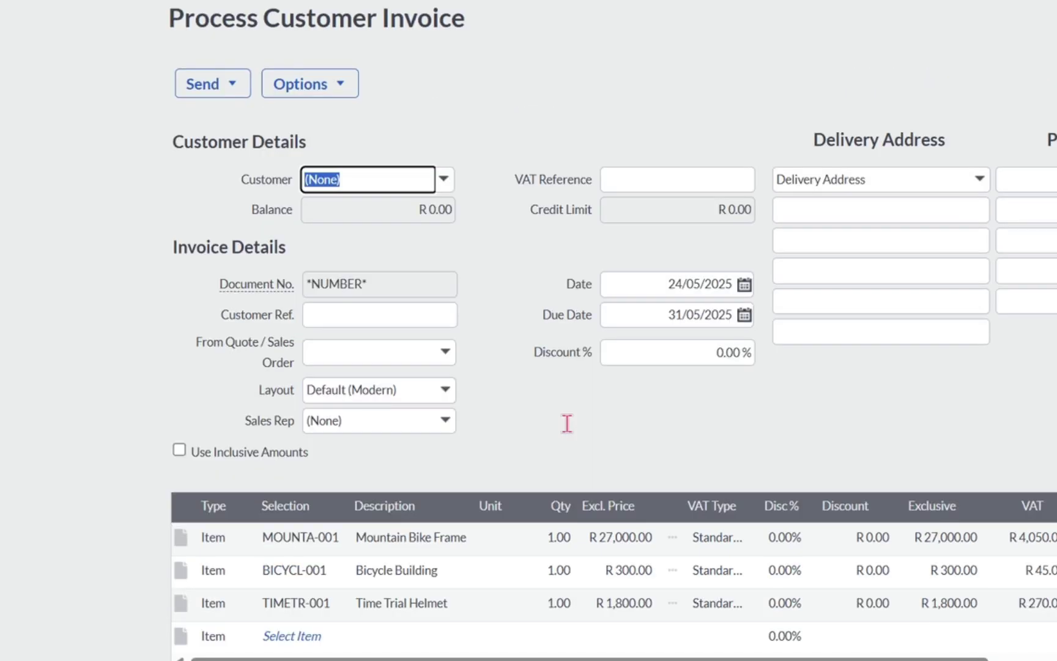
{"action": "left_click", "coordinate": [444, 181]}
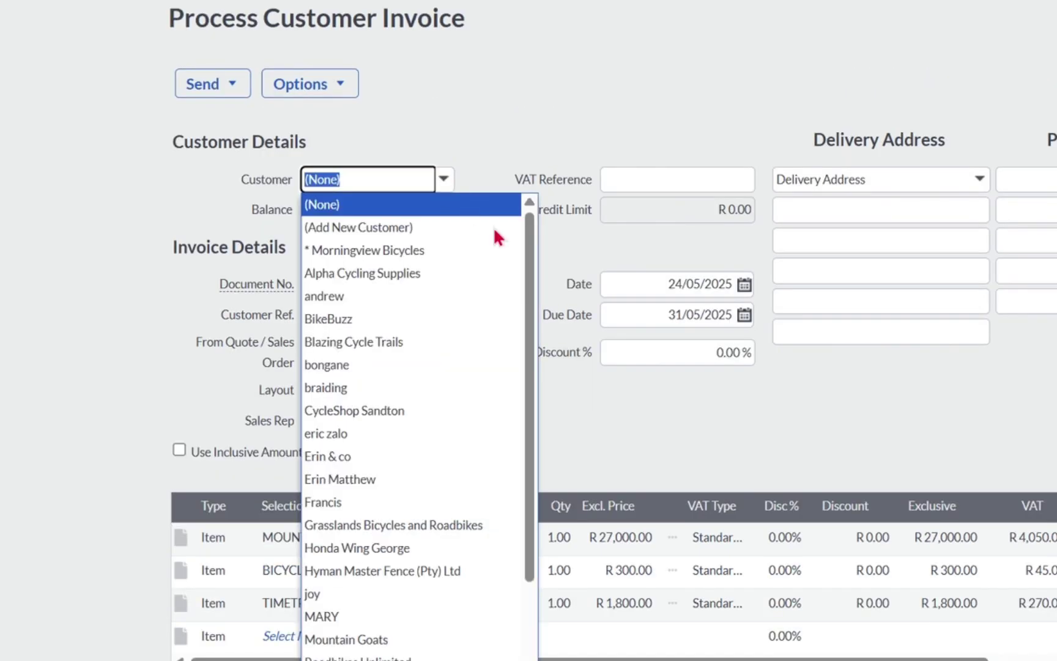
{"action": "left_click", "coordinate": [387, 328]}
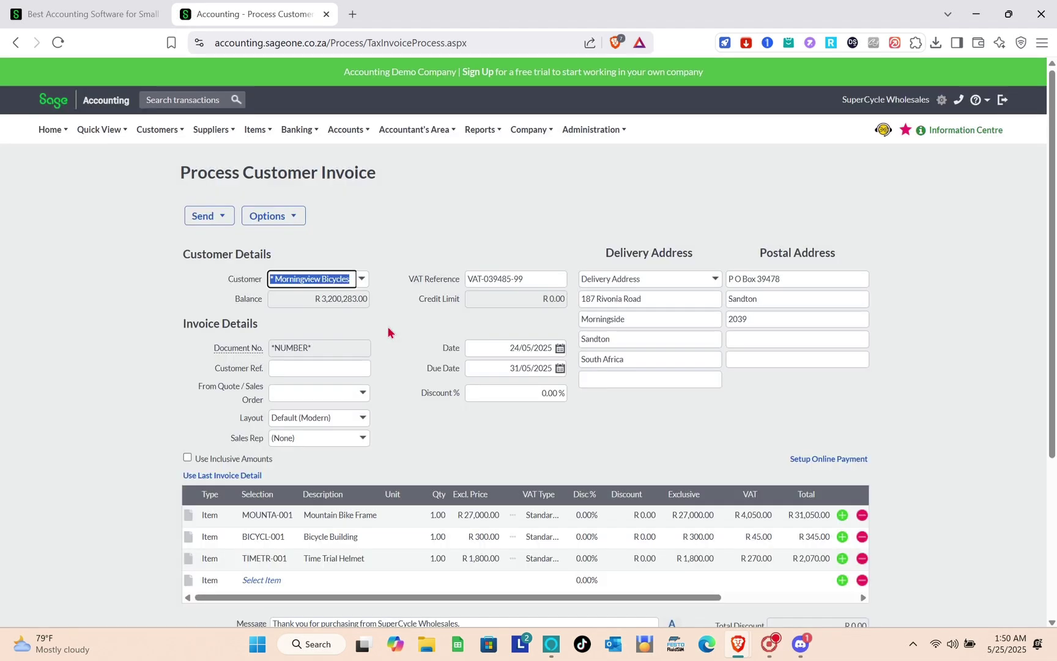
{"action": "scroll", "coordinate": [388, 331], "scroll_direction": "down", "scroll_amount": 3}
{"action": "scroll", "coordinate": [387, 331], "scroll_direction": "down", "scroll_amount": 1}
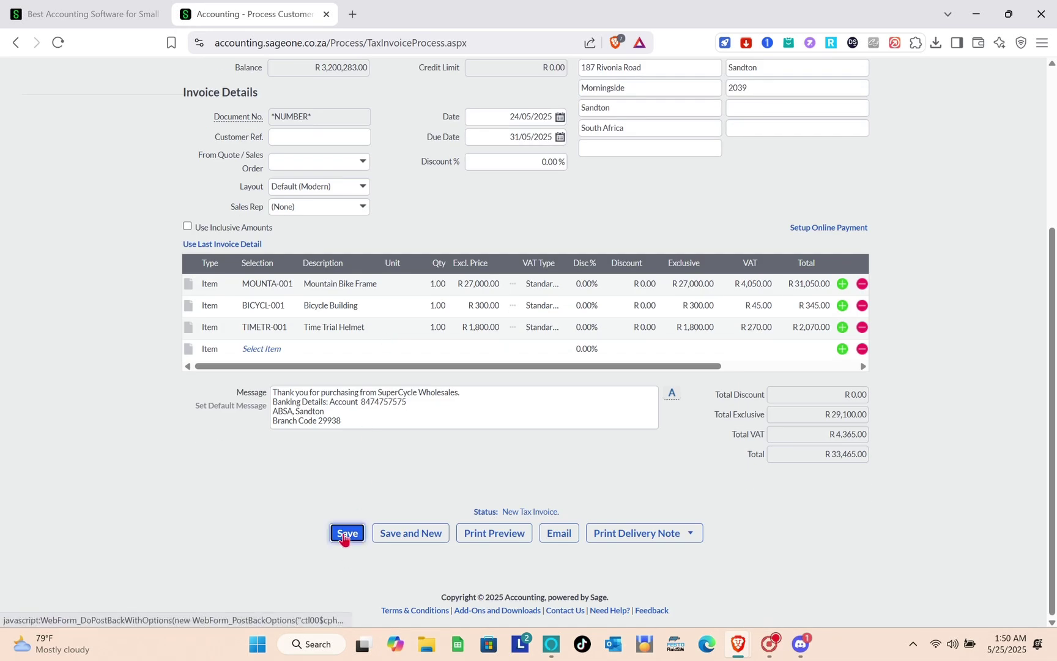
{"action": "left_click", "coordinate": [343, 534]}
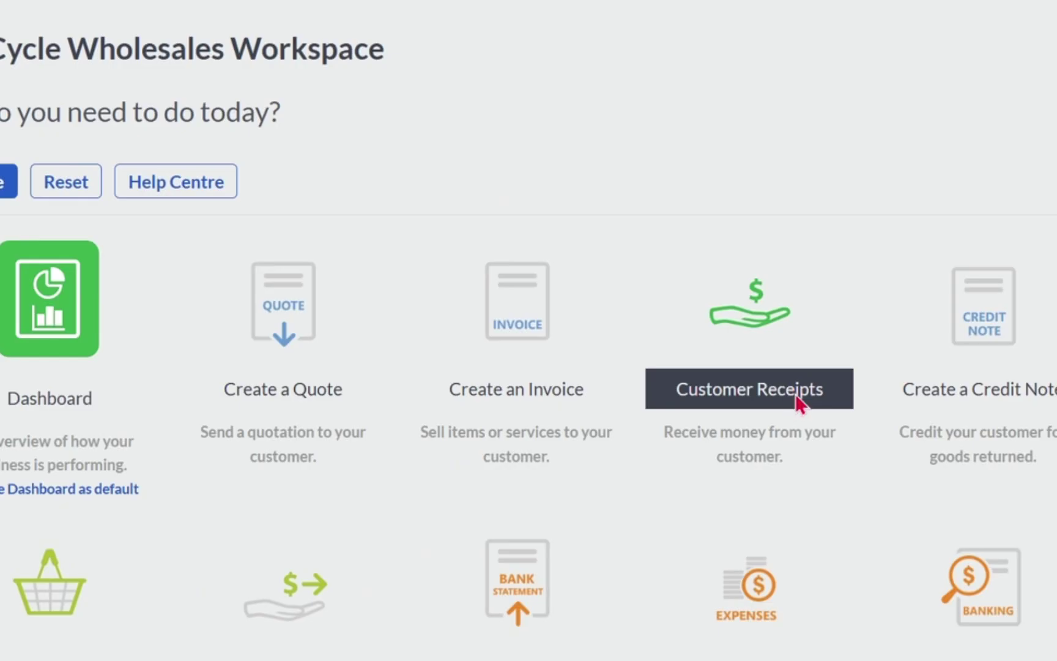
Record a customer receipt for Blazing Cycle Trails and process it for emailing.
{"action": "left_click", "coordinate": [796, 394]}
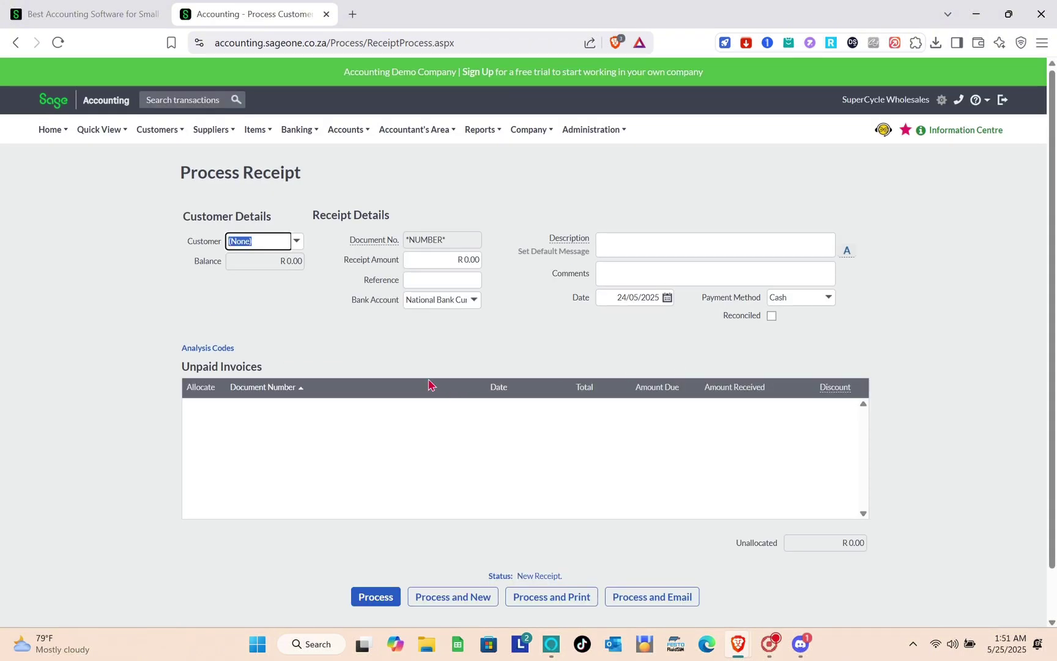
{"action": "left_click", "coordinate": [296, 241]}
{"action": "left_click", "coordinate": [293, 273]}
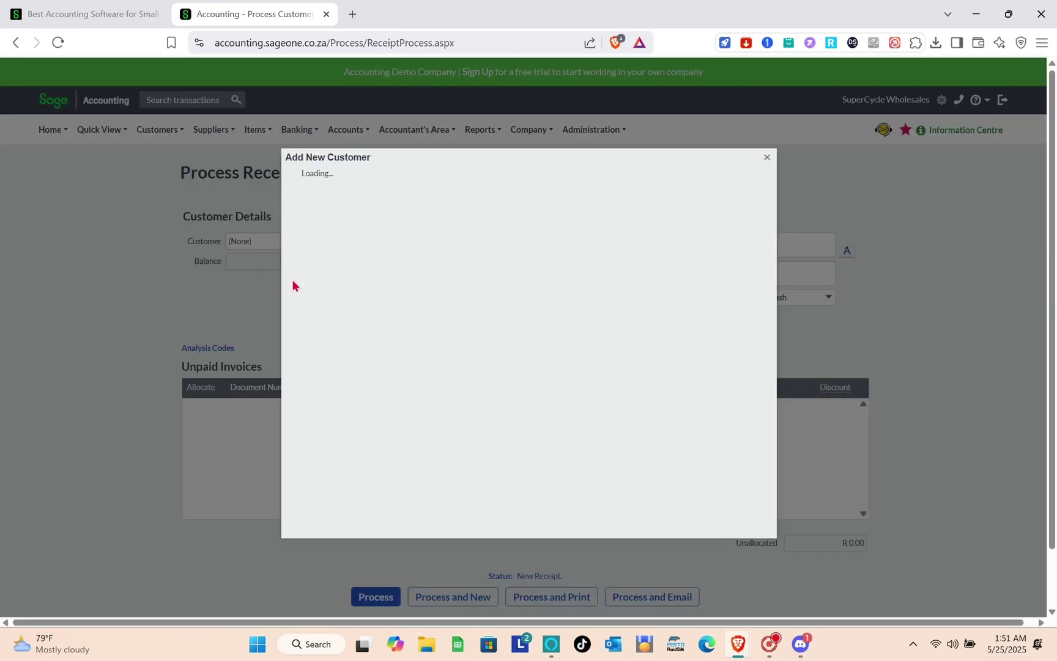
{"action": "left_click", "coordinate": [766, 158]}
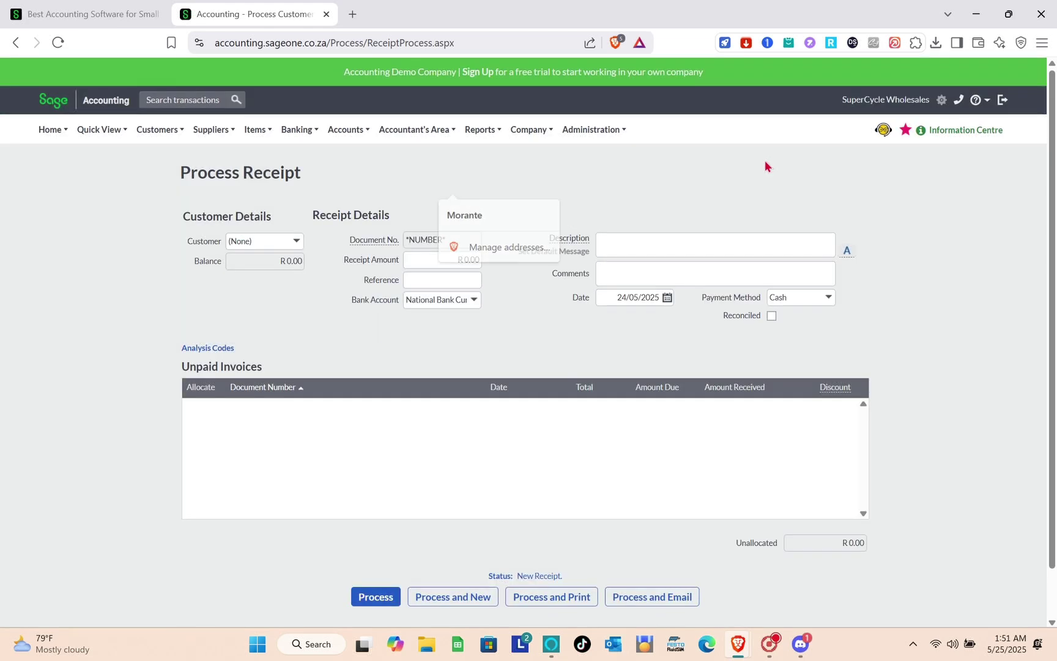
{"action": "left_click", "coordinate": [313, 348]}
{"action": "scroll", "coordinate": [335, 352], "scroll_direction": "down", "scroll_amount": 2}
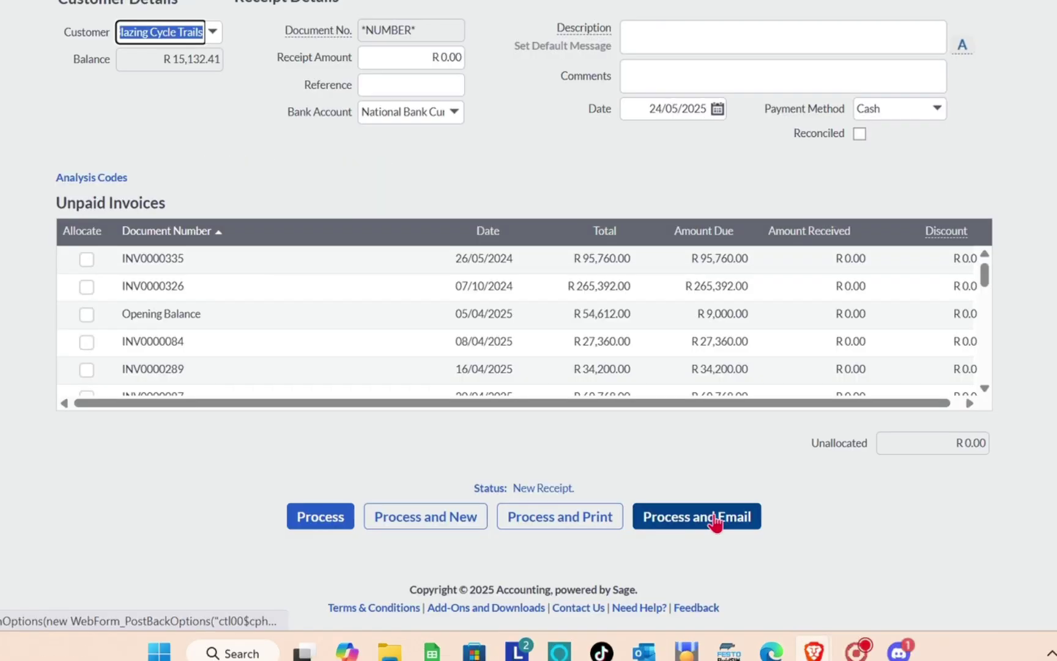
{"action": "left_click", "coordinate": [666, 544]}
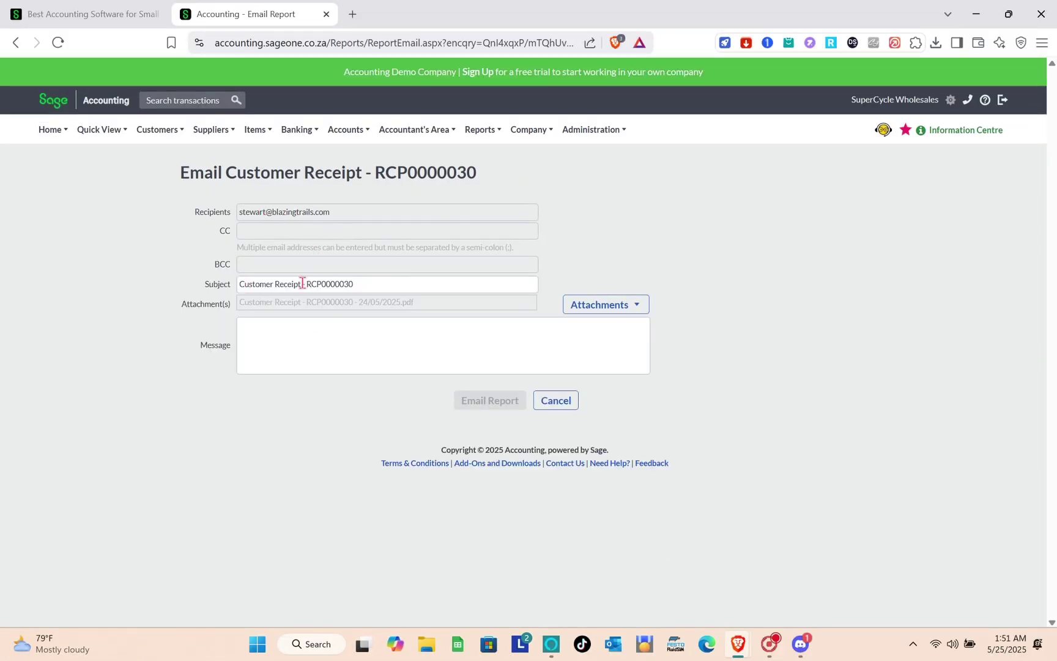
Leave the RCP0000030 email receipt page without sending the message.
{"action": "left_click", "coordinate": [377, 326]}
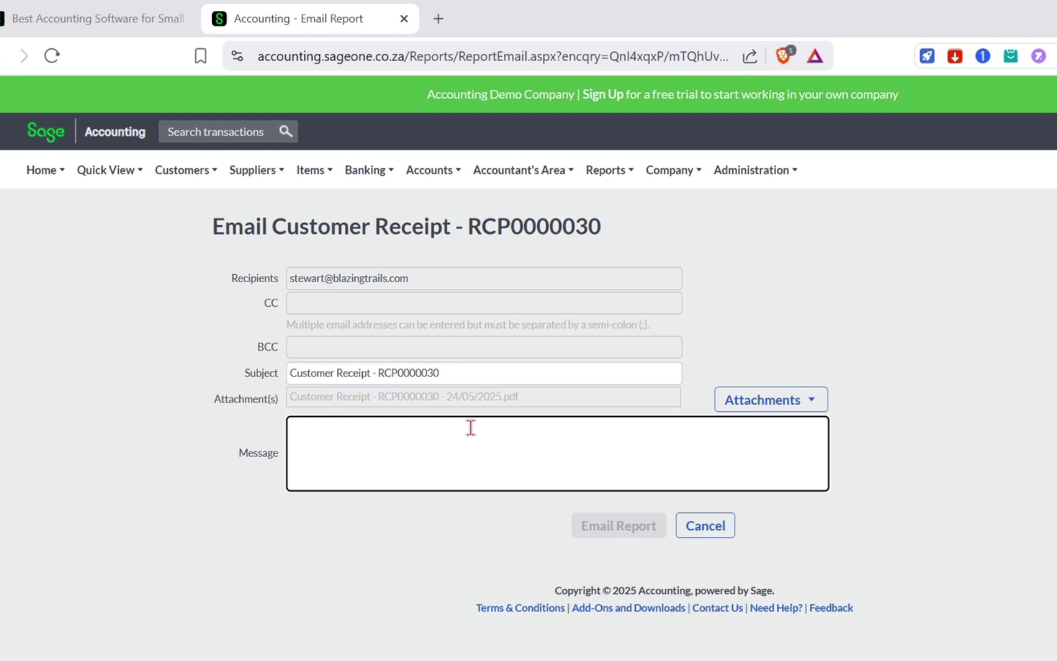
{"action": "mouse_move", "coordinate": [183, 170]}
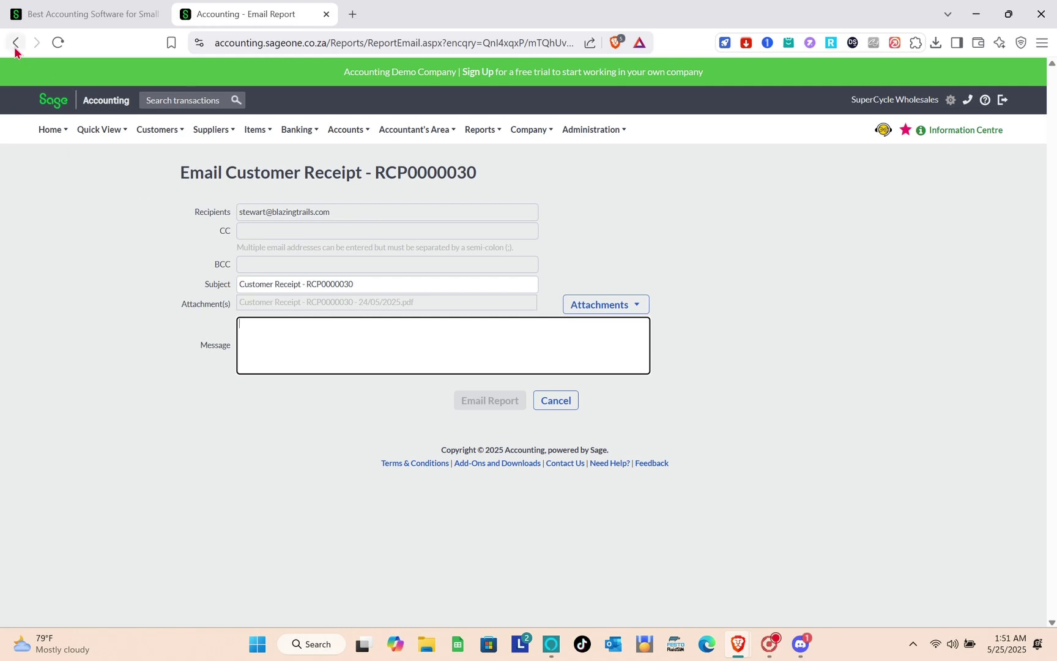
{"action": "left_click", "coordinate": [1, 55]}
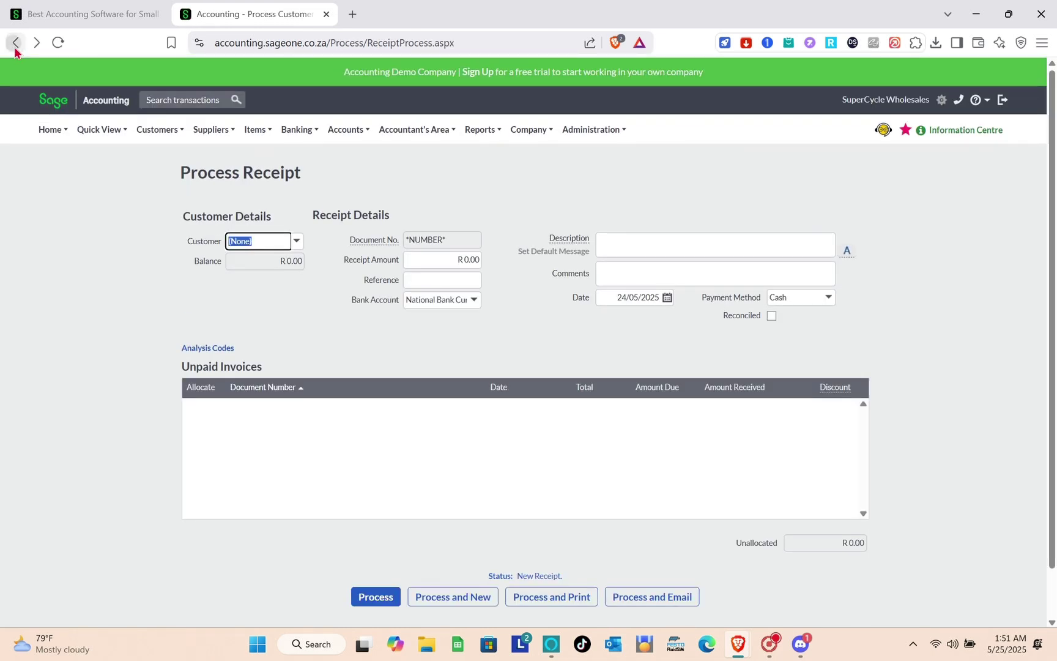
Go back to the SuperCycle Wholesales workspace and scroll through its task tiles.
{"action": "left_click", "coordinate": [15, 49]}
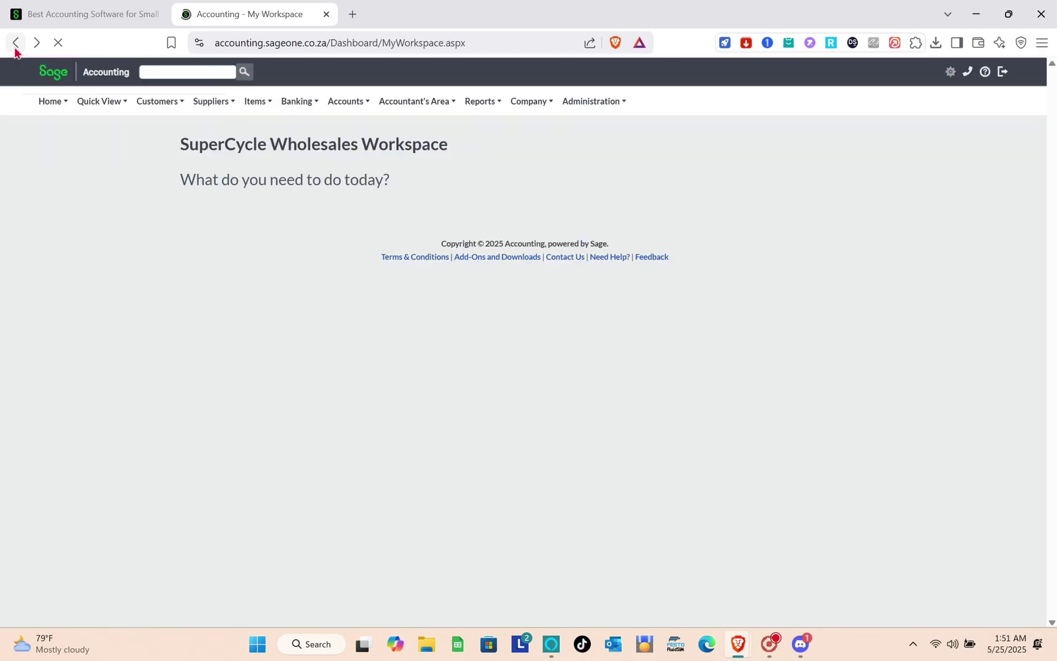
{"action": "scroll", "coordinate": [355, 531], "scroll_direction": "down", "scroll_amount": 3}
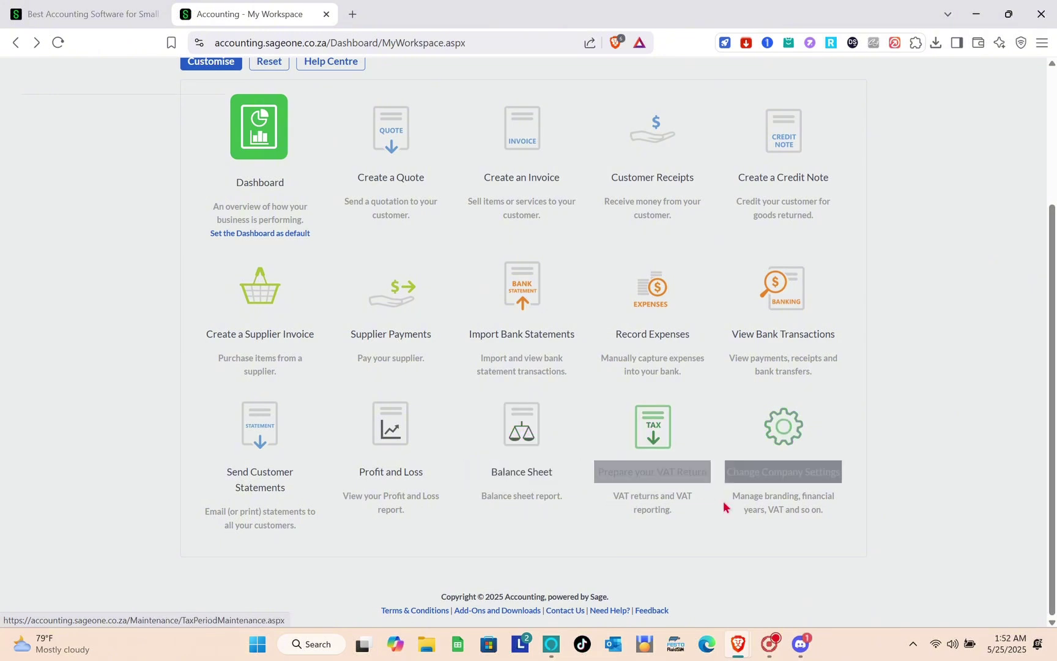
{"action": "scroll", "coordinate": [607, 426], "scroll_direction": "up", "scroll_amount": 3}
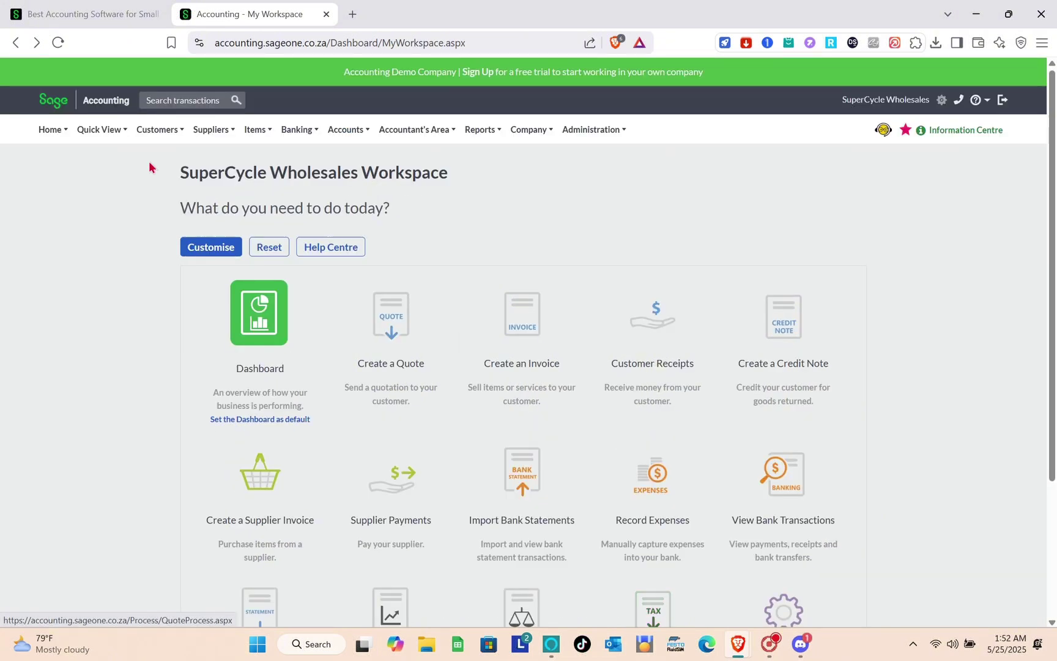
Open the Dashboard and review the R4,620,995.52 Banking balance and Top Customers by Sales.
{"action": "left_click", "coordinate": [65, 132]}
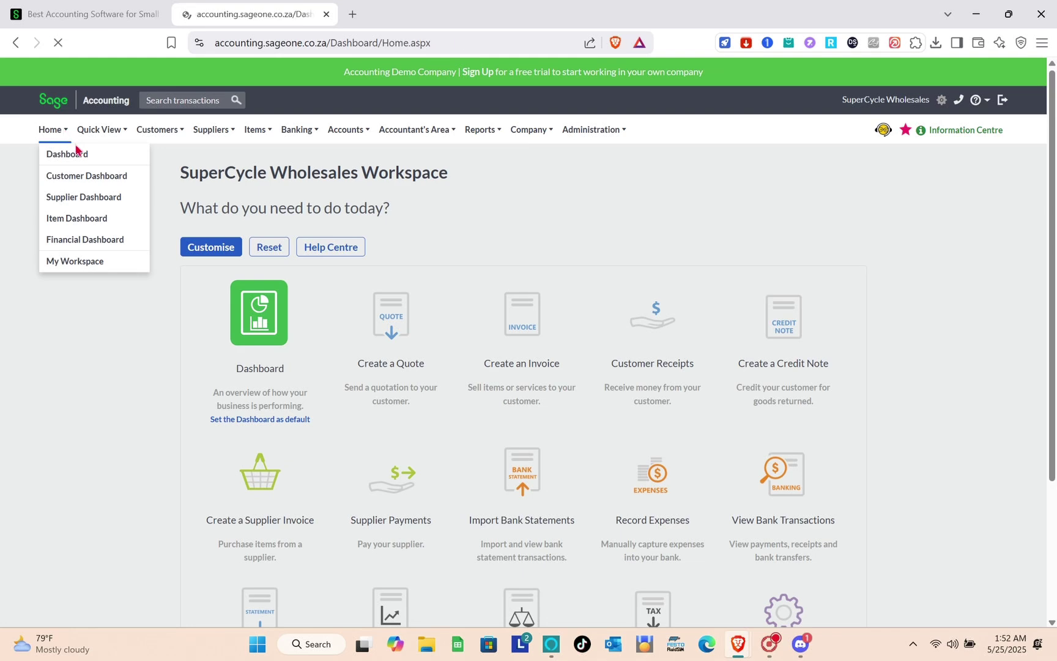
{"action": "mouse_move", "coordinate": [64, 132]}
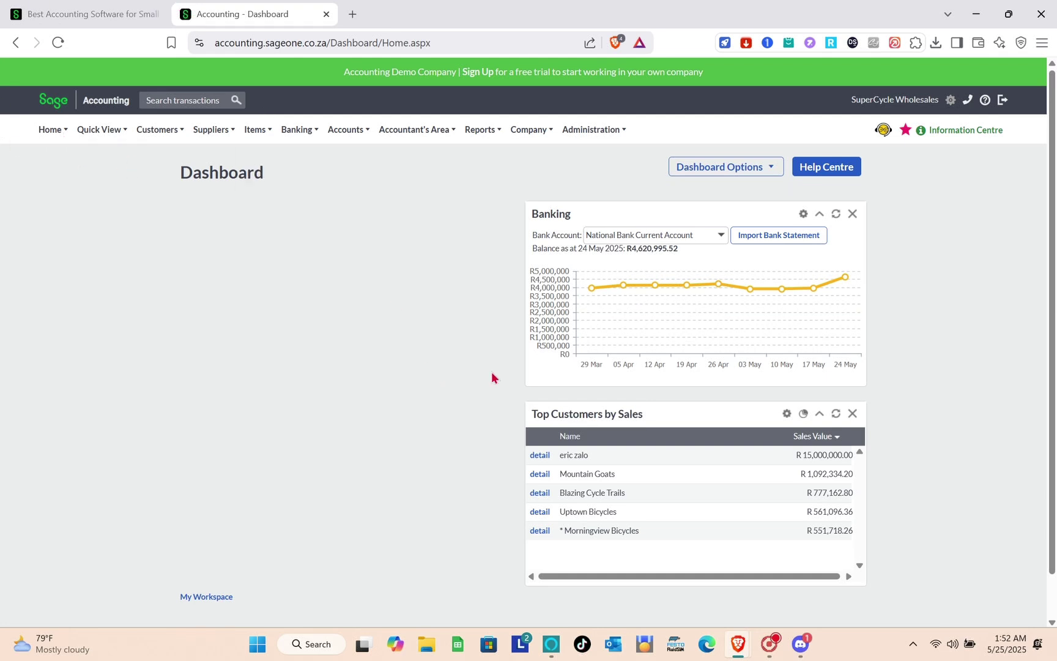
{"action": "scroll", "coordinate": [528, 381], "scroll_direction": "down", "scroll_amount": 1}
{"action": "scroll", "coordinate": [527, 381], "scroll_direction": "up", "scroll_amount": 1}
{"action": "scroll", "coordinate": [514, 385], "scroll_direction": "down", "scroll_amount": 1}
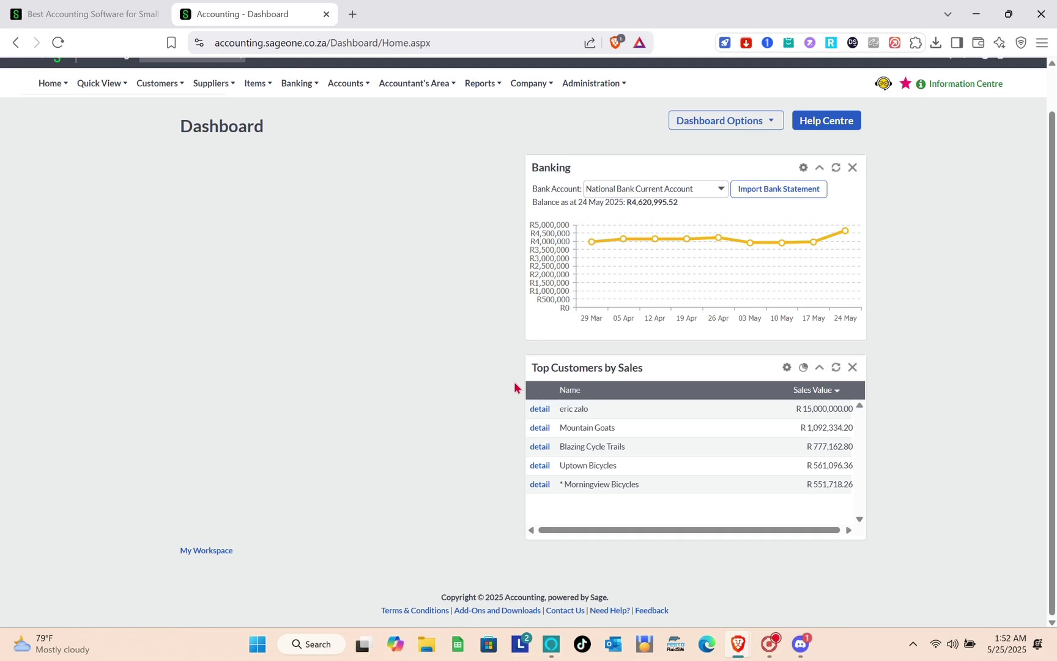
{"action": "scroll", "coordinate": [515, 387], "scroll_direction": "up", "scroll_amount": 1}
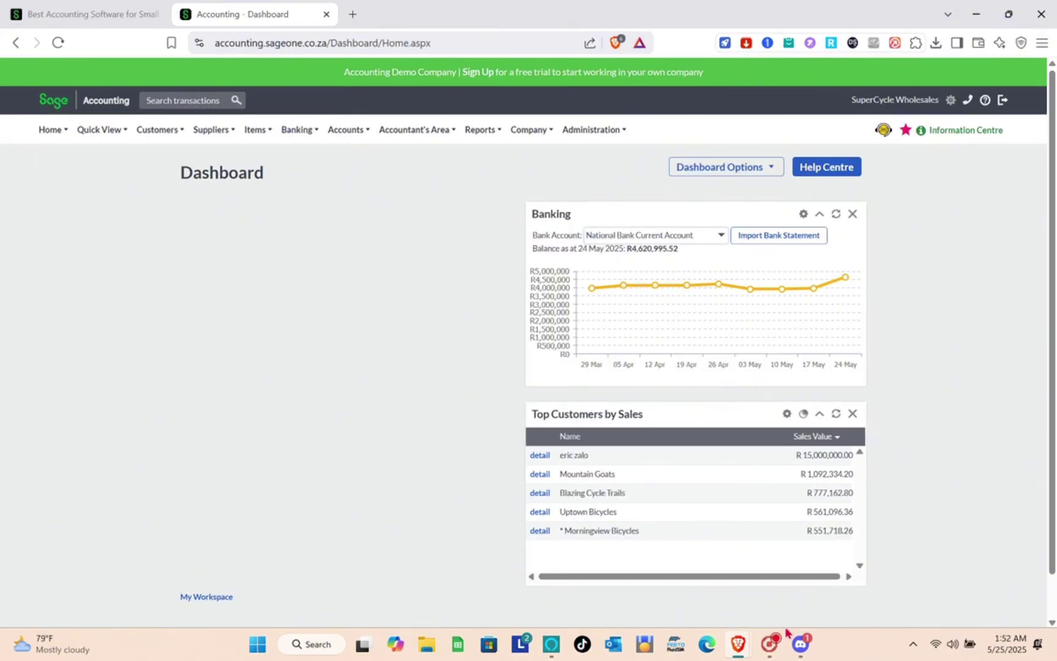